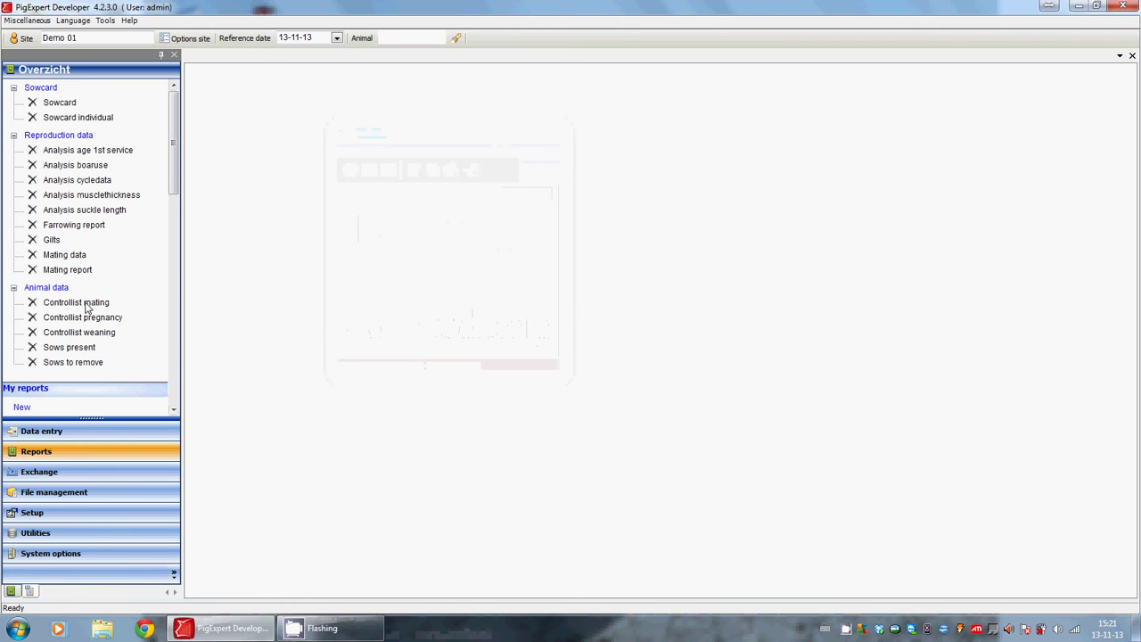
Open the Controllist pregnancy report under Animal data in the Reports overview.
click(94, 320)
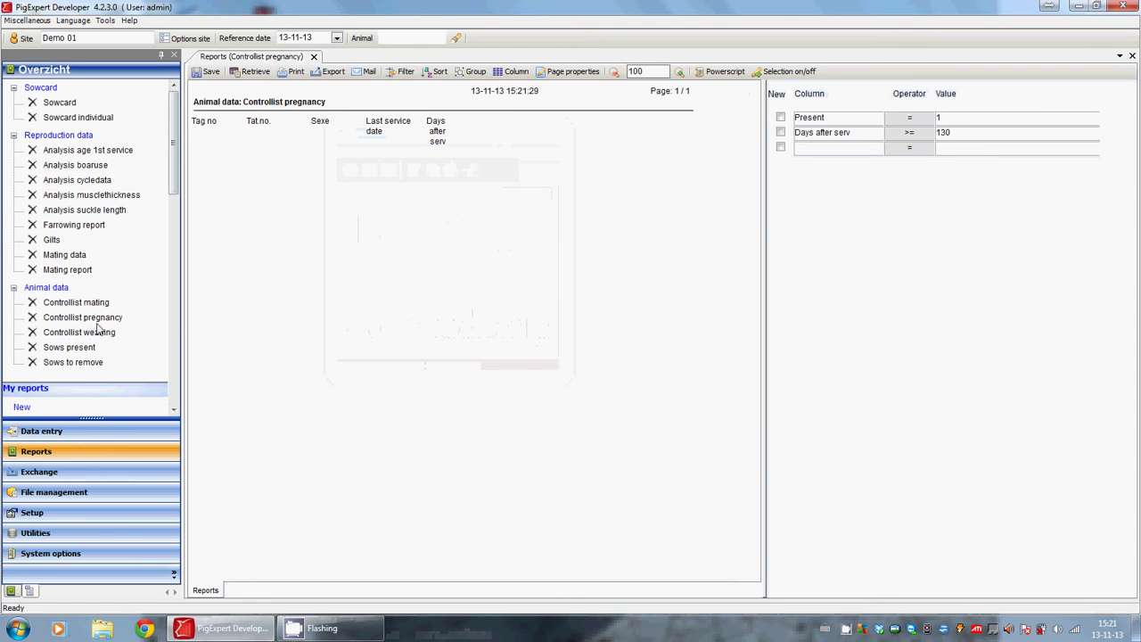
Retrieve the report, check the Present = 1 and Days after serv >= 130 conditions, and page through the sows.
click(250, 72)
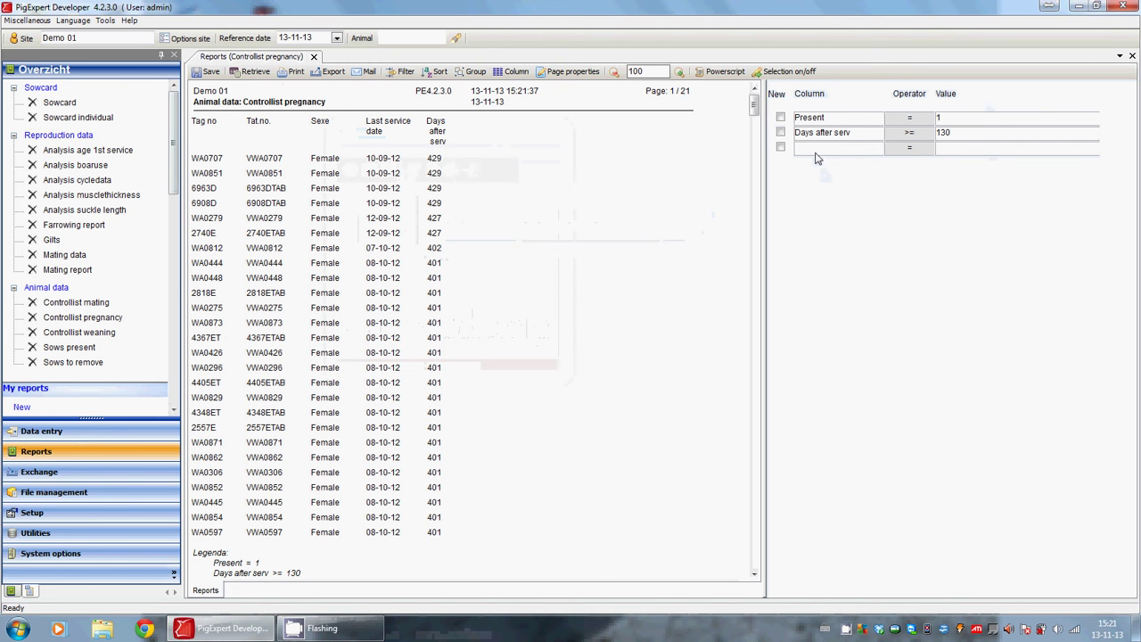
click(941, 122)
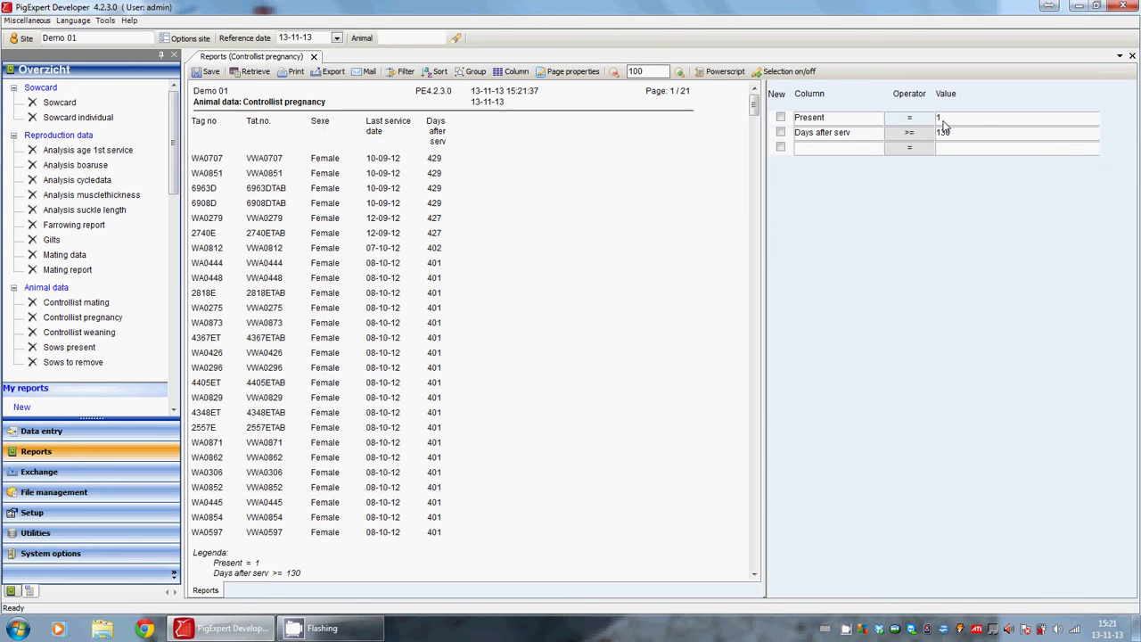
click(820, 134)
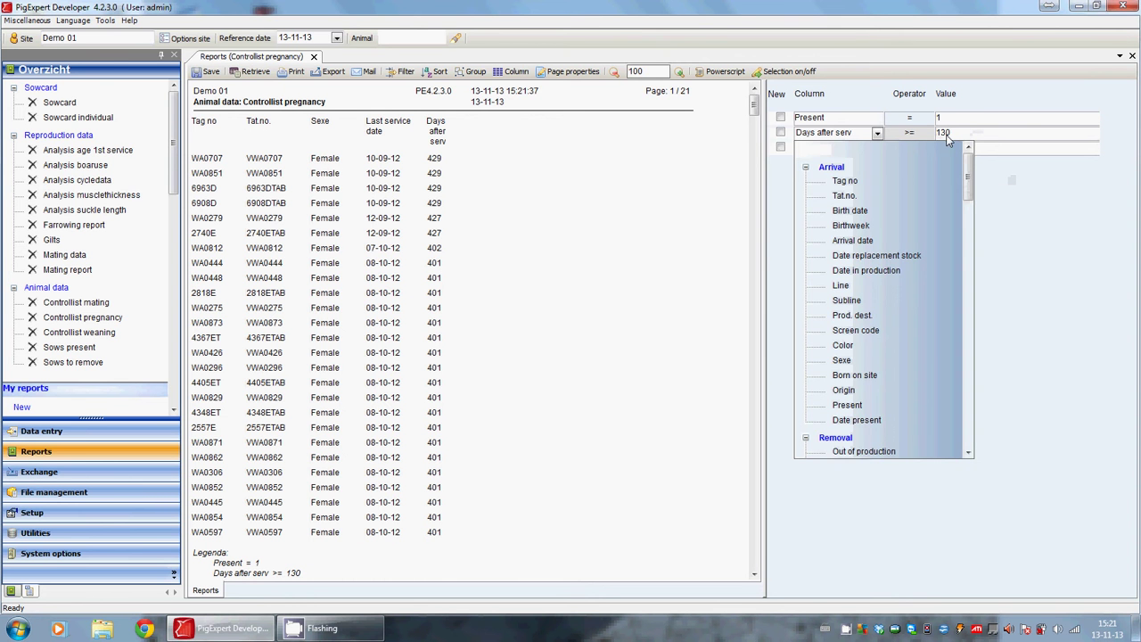
click(947, 135)
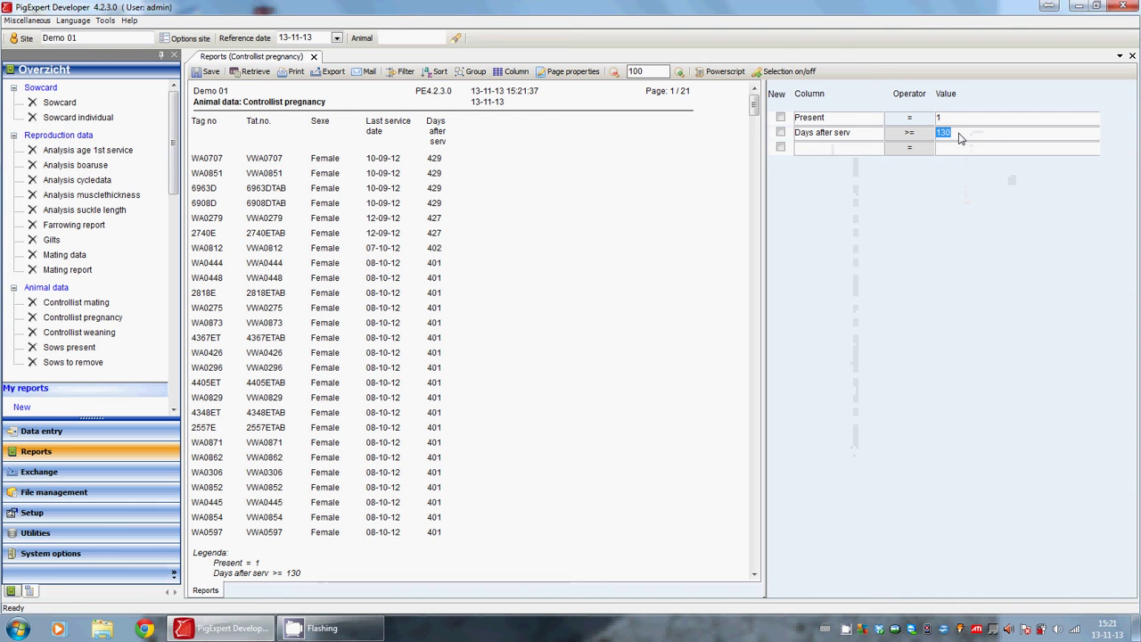
click(753, 105)
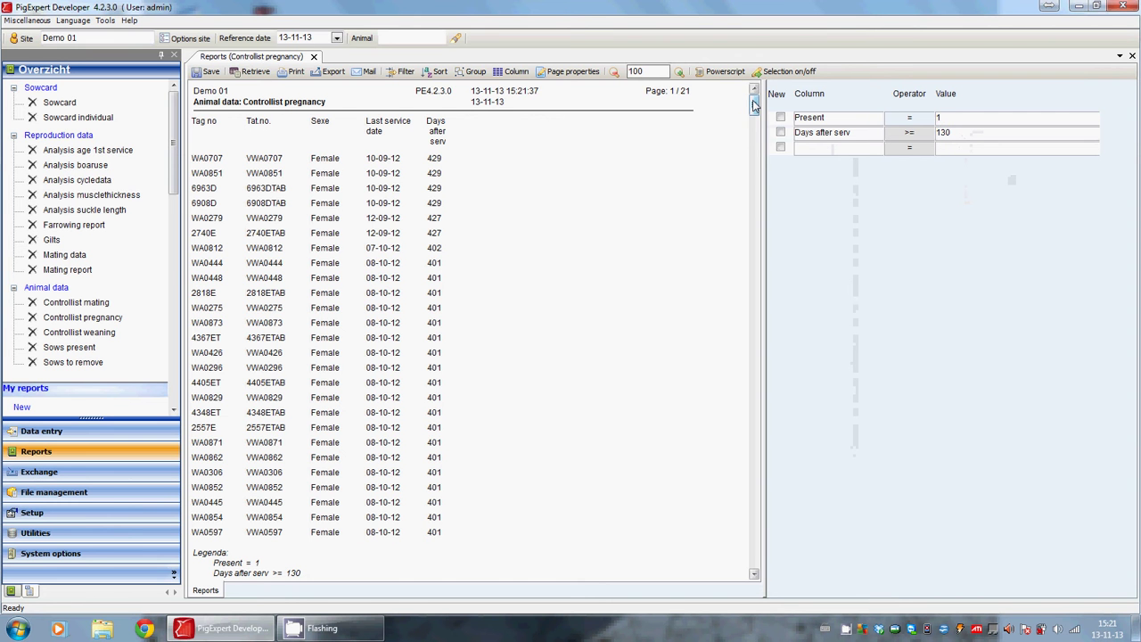
drag(753, 105, 753, 169)
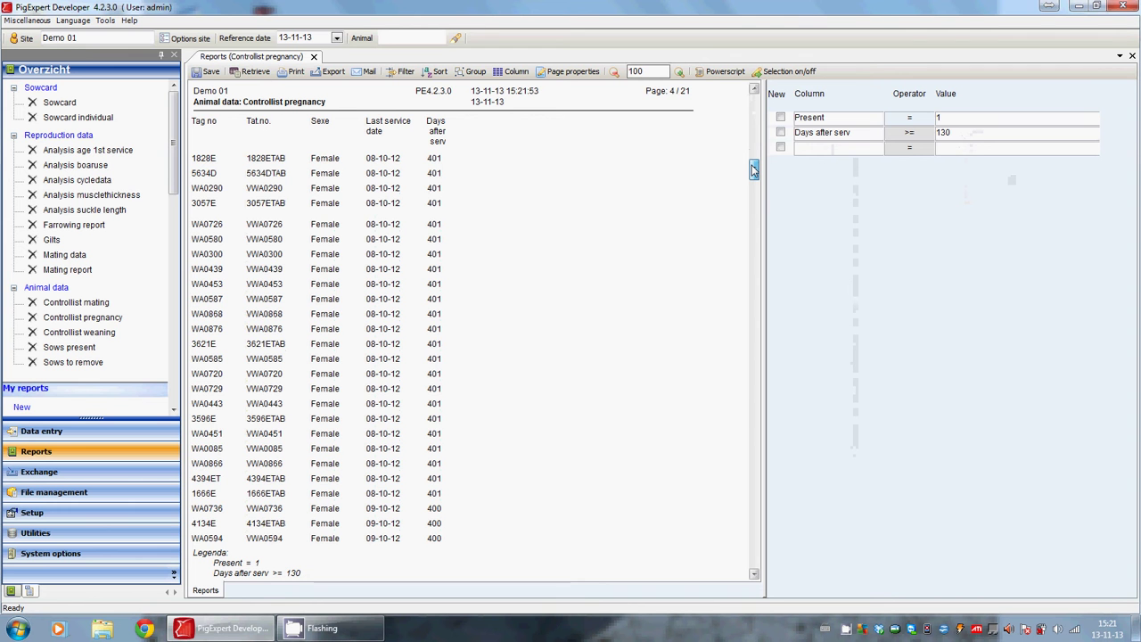
drag(754, 169, 750, 243)
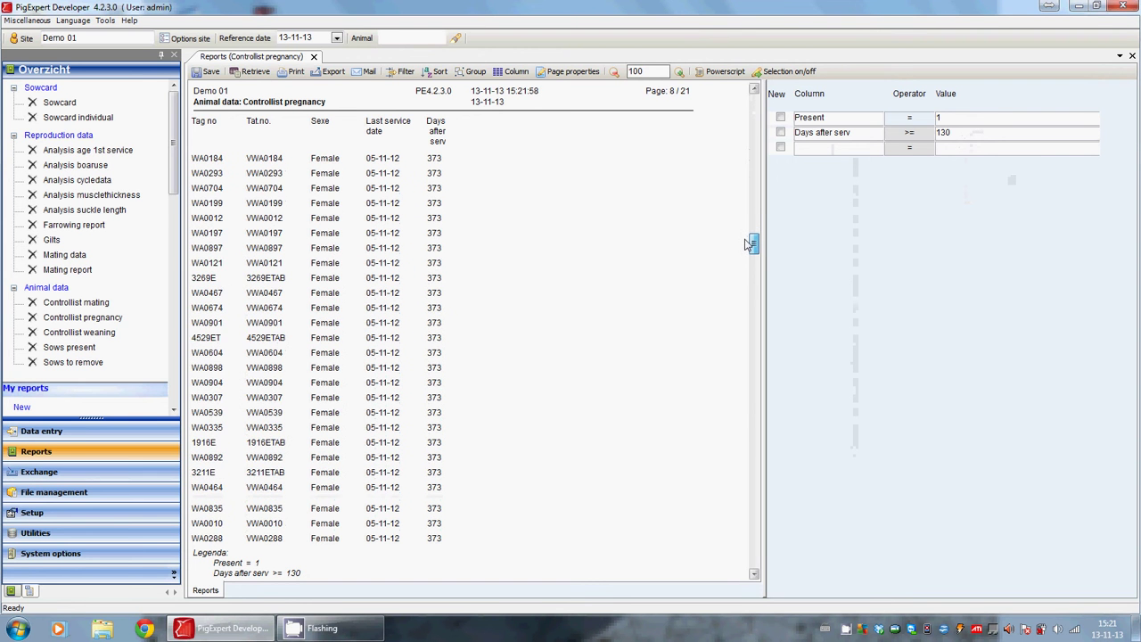
right_click(63, 336)
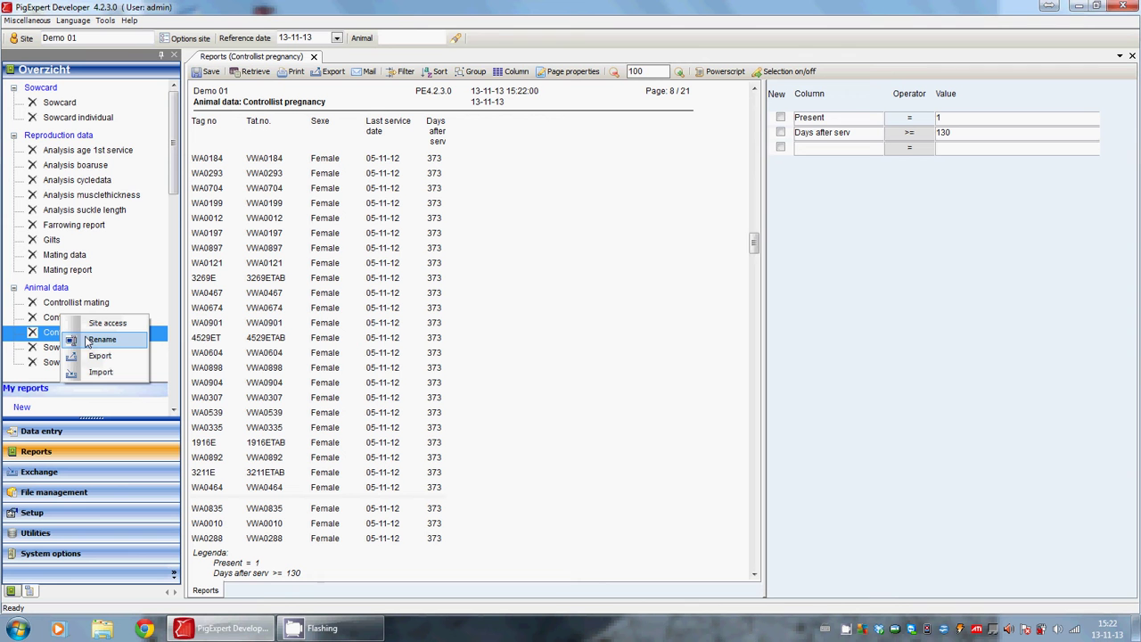
click(105, 344)
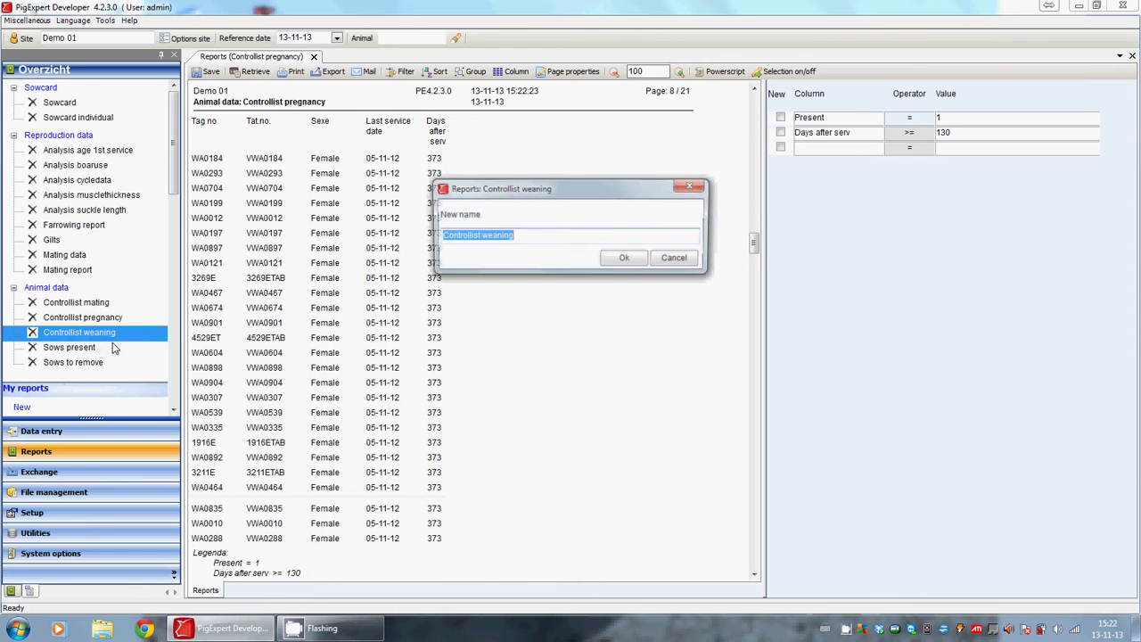
click(517, 236)
key(ctrl+shift+Left)
key(ctrl+shift+Left)
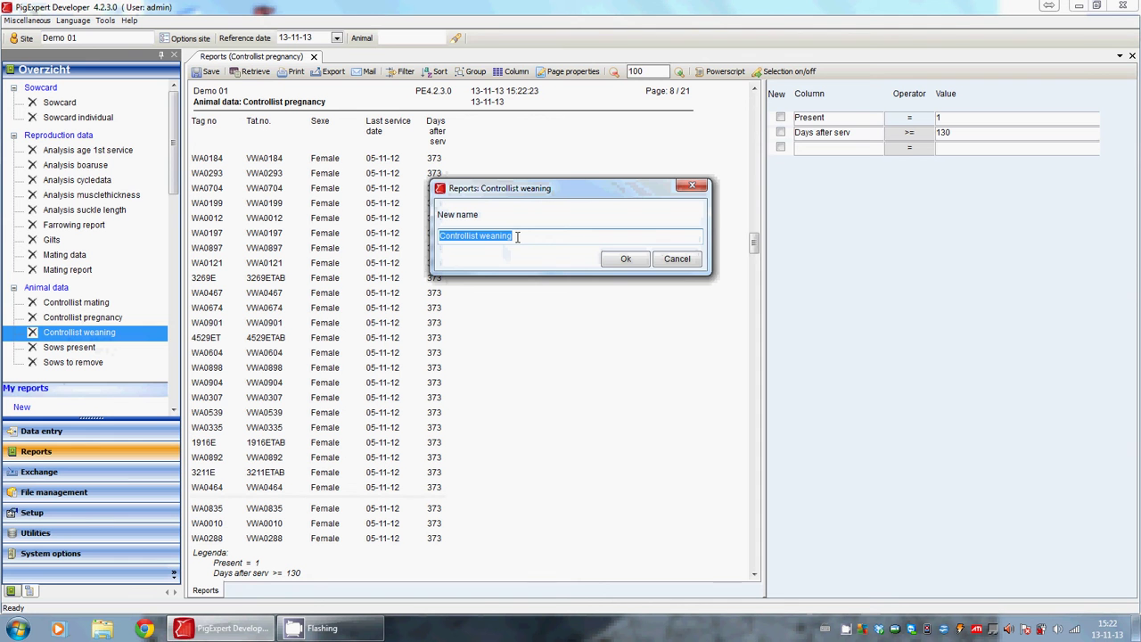
click(622, 259)
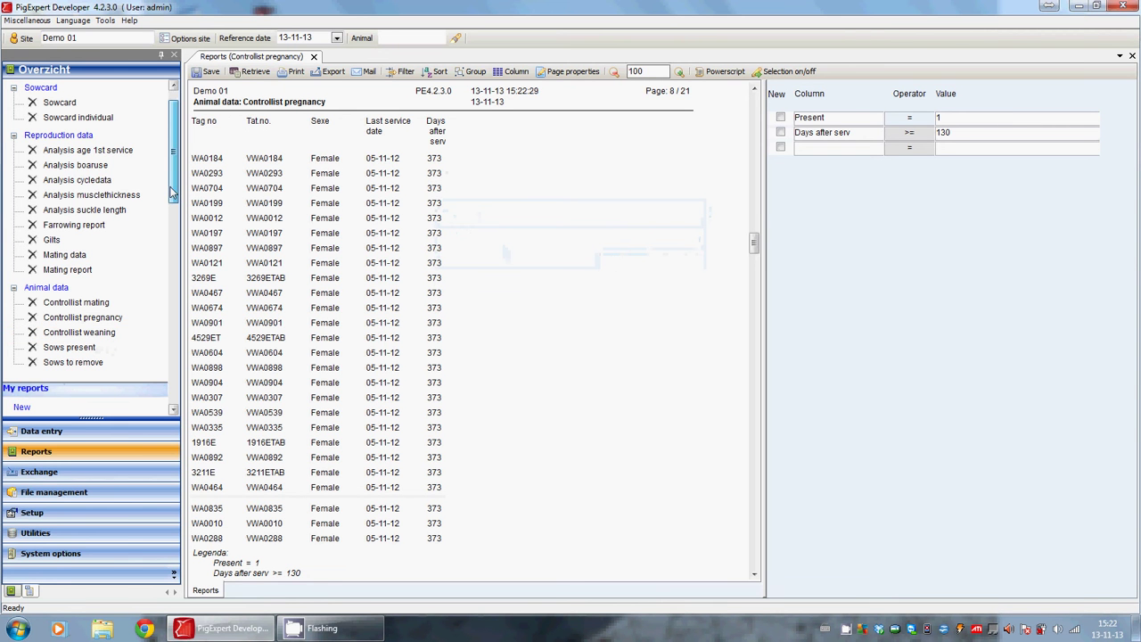
scroll(172, 203, down, 1)
scroll(169, 203, down, 1)
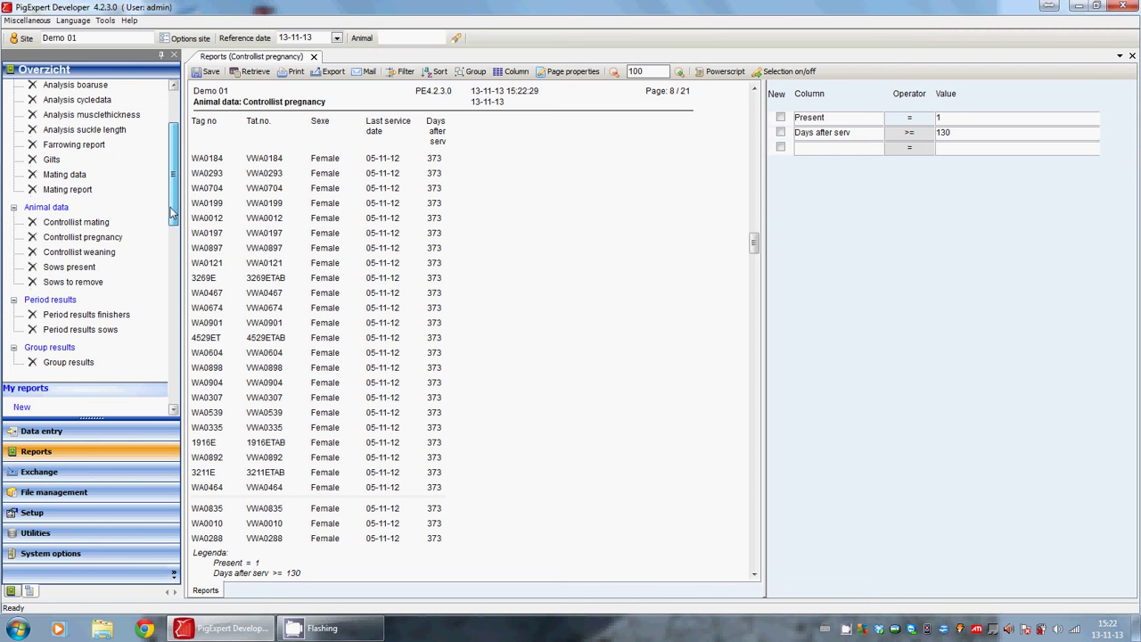
Open and retrieve Period results sows, checking reference date 31-12-12 and the 1, 3, 6, 12-month periods.
double_click(85, 331)
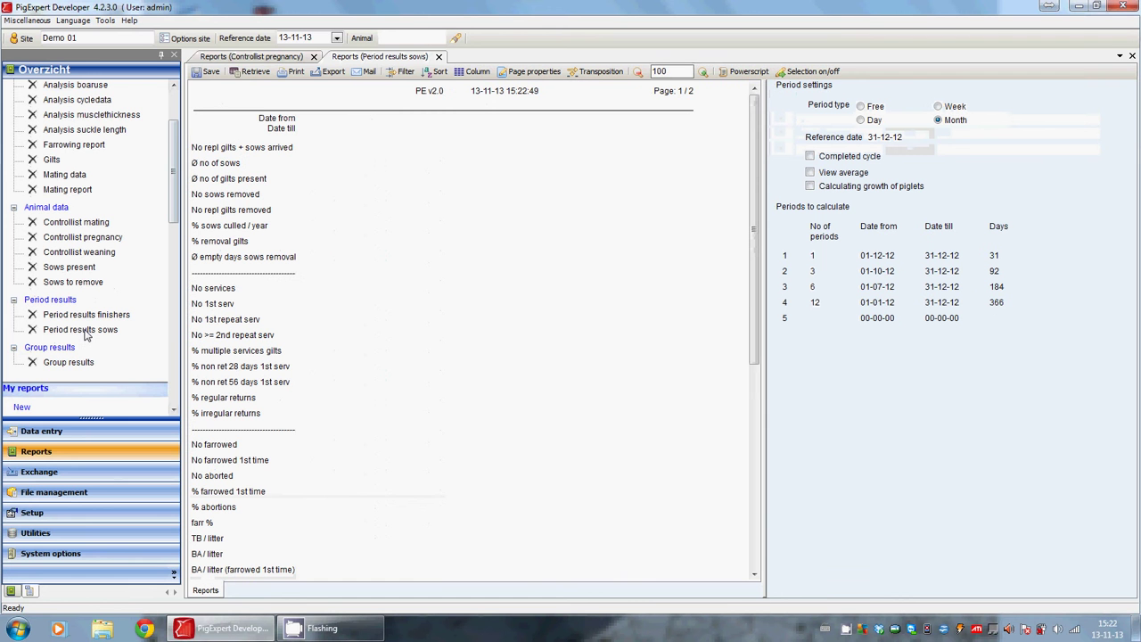
click(244, 73)
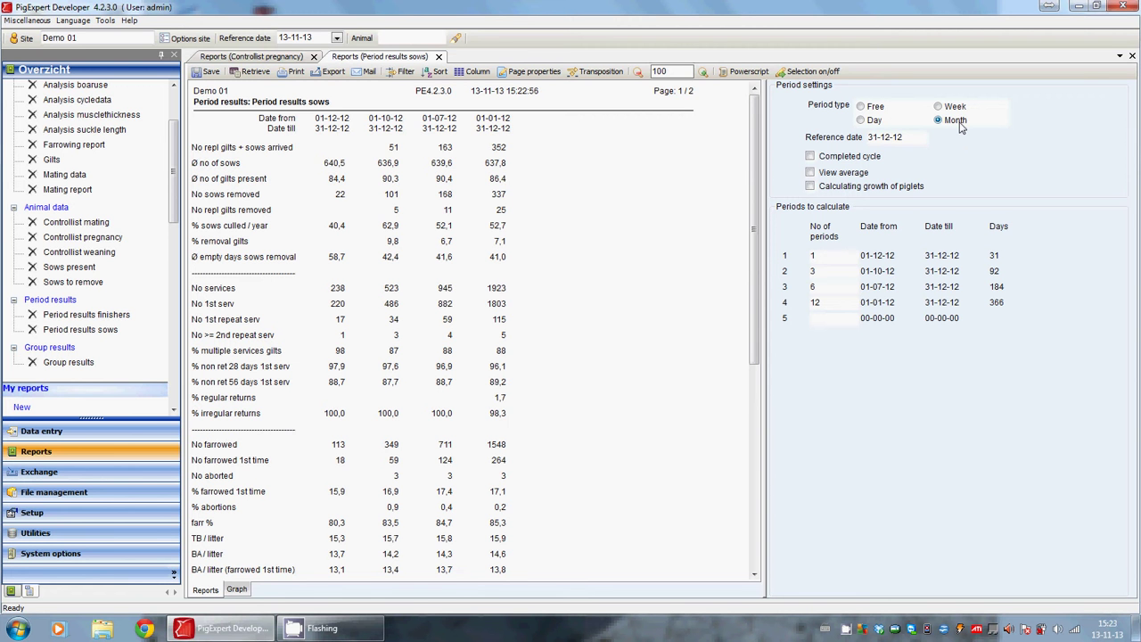
click(906, 140)
double_click(822, 289)
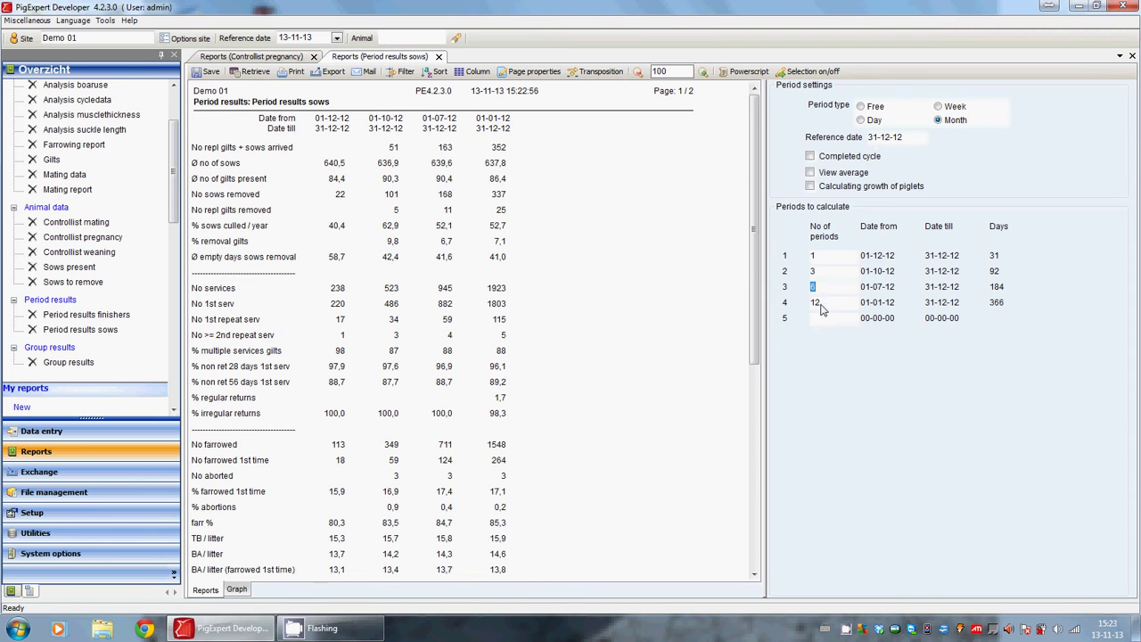
double_click(828, 258)
key(Down)
drag(750, 214, 726, 201)
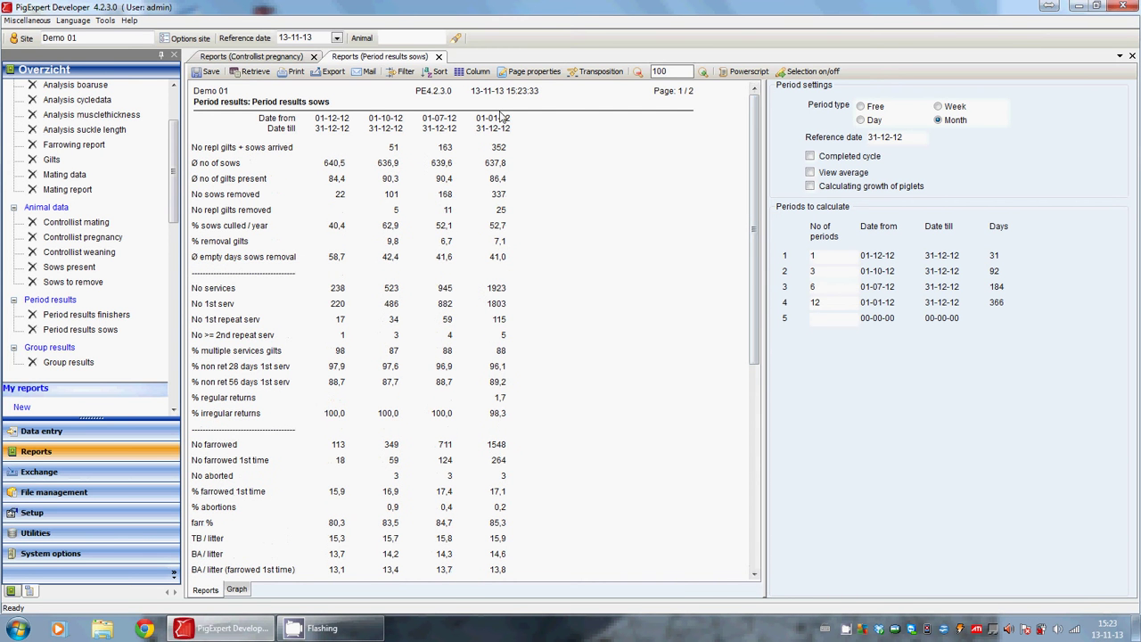
click(472, 71)
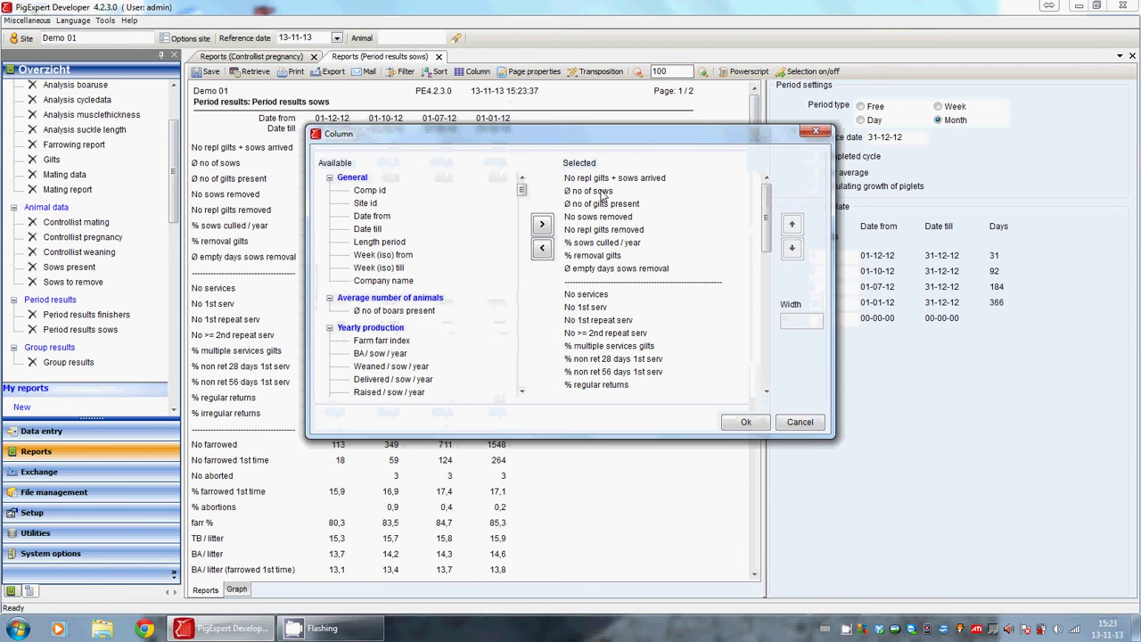
click(595, 178)
click(595, 191)
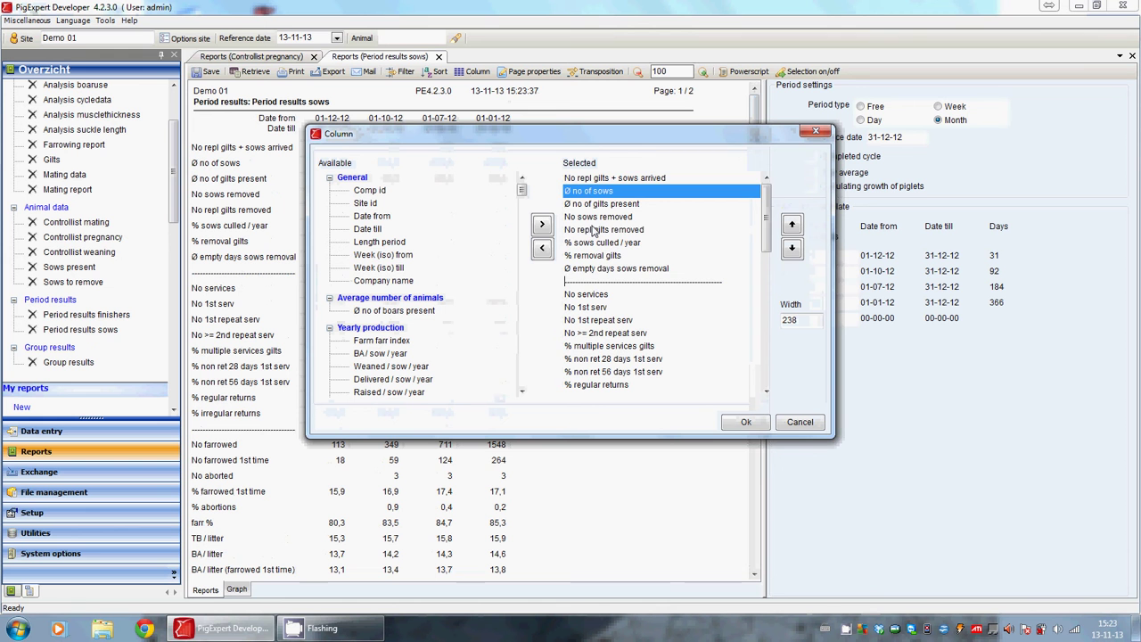
click(593, 230)
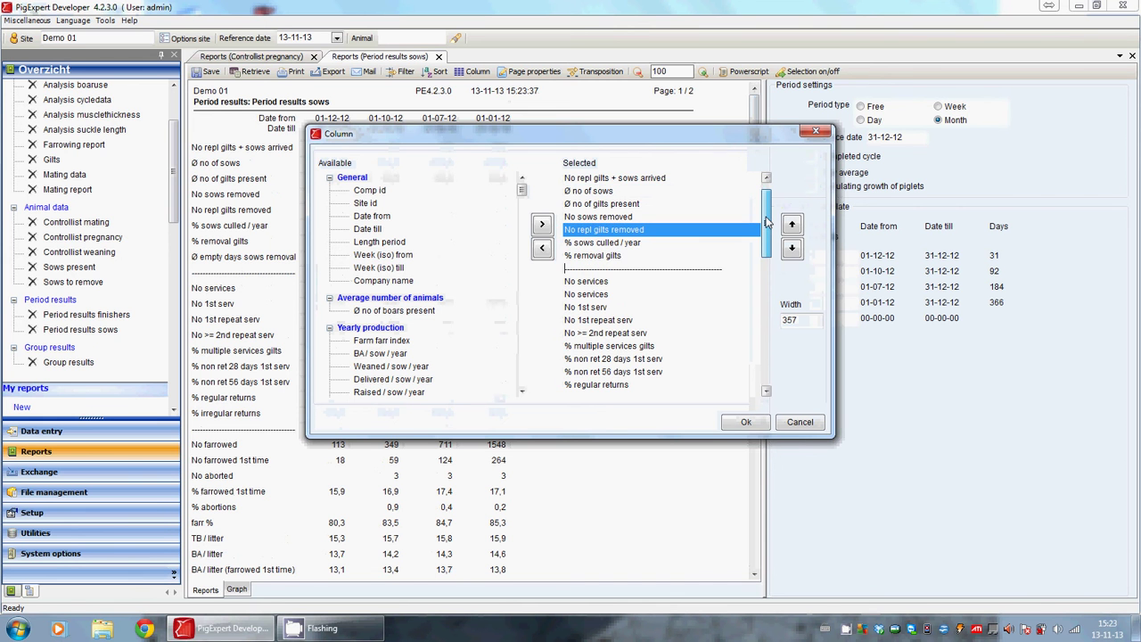
drag(767, 221, 764, 272)
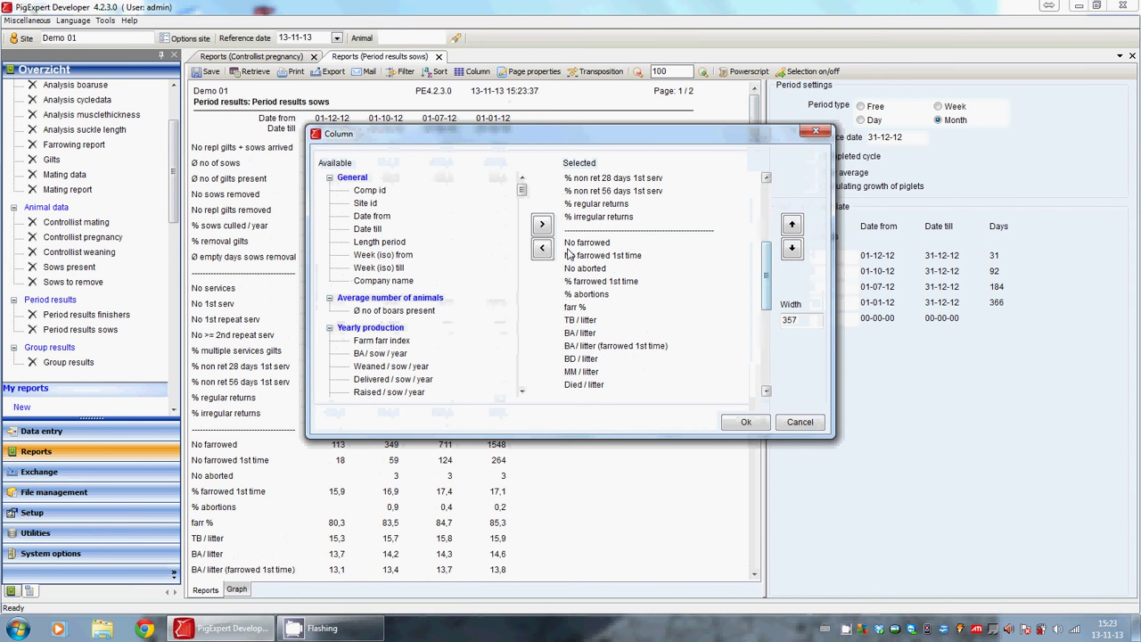
drag(523, 192, 526, 230)
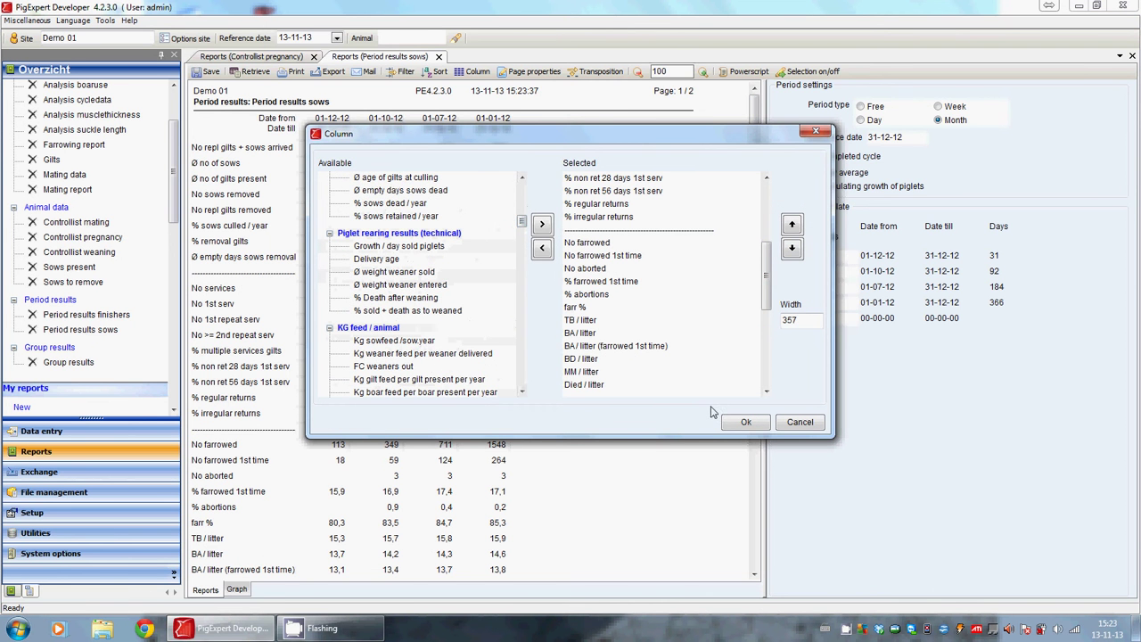
click(743, 422)
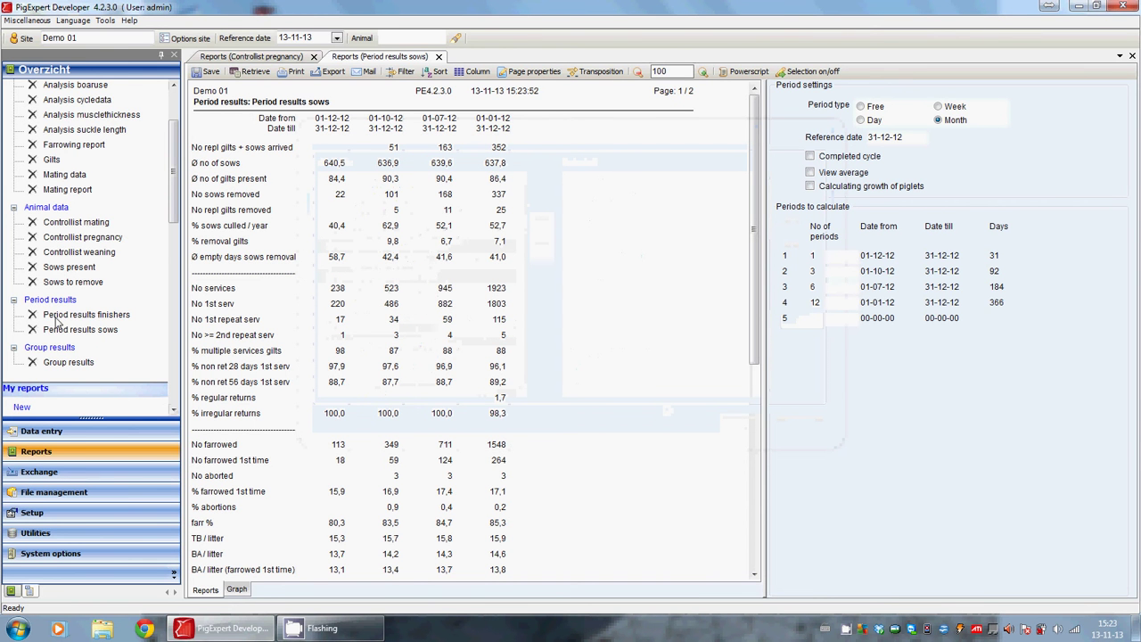
Retrieve Period results finishers, check its 31-12-12 date and 3- and 12-month periods, then return to sows.
click(112, 319)
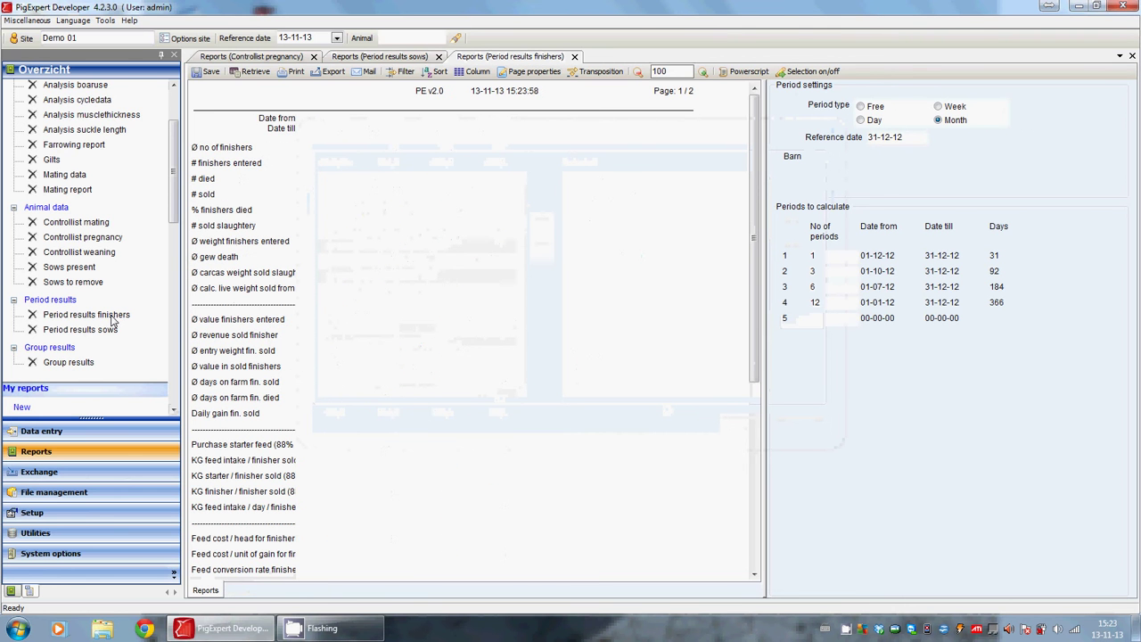
click(252, 72)
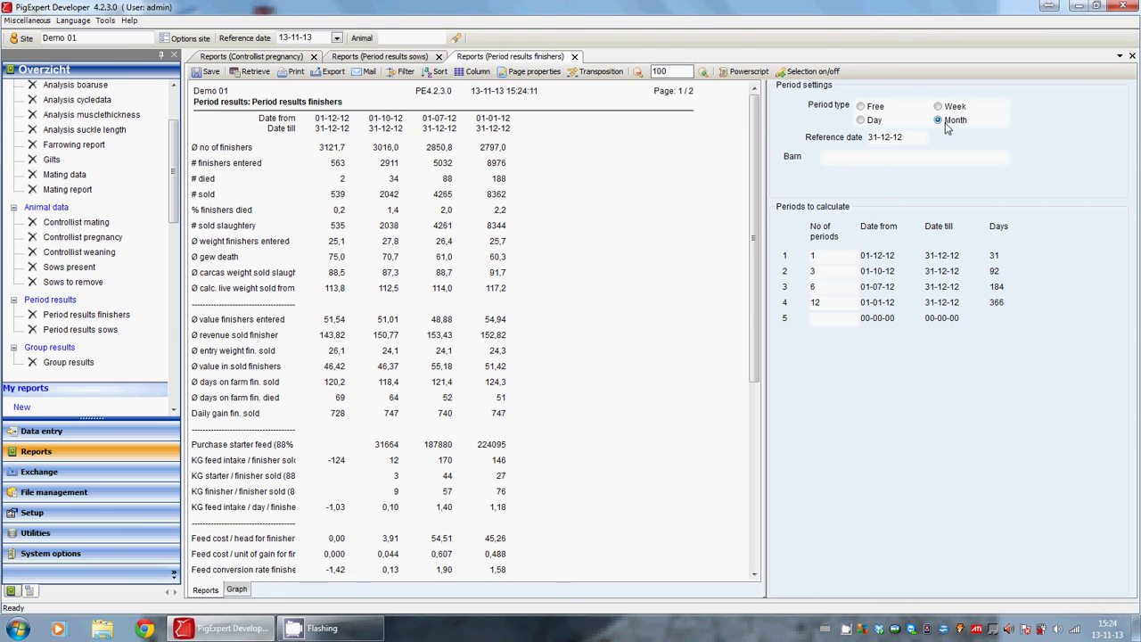
click(894, 143)
click(820, 271)
click(819, 302)
mouse_move(757, 169)
mouse_down()
mouse_move(749, 364)
mouse_move(744, 165)
mouse_up()
click(342, 59)
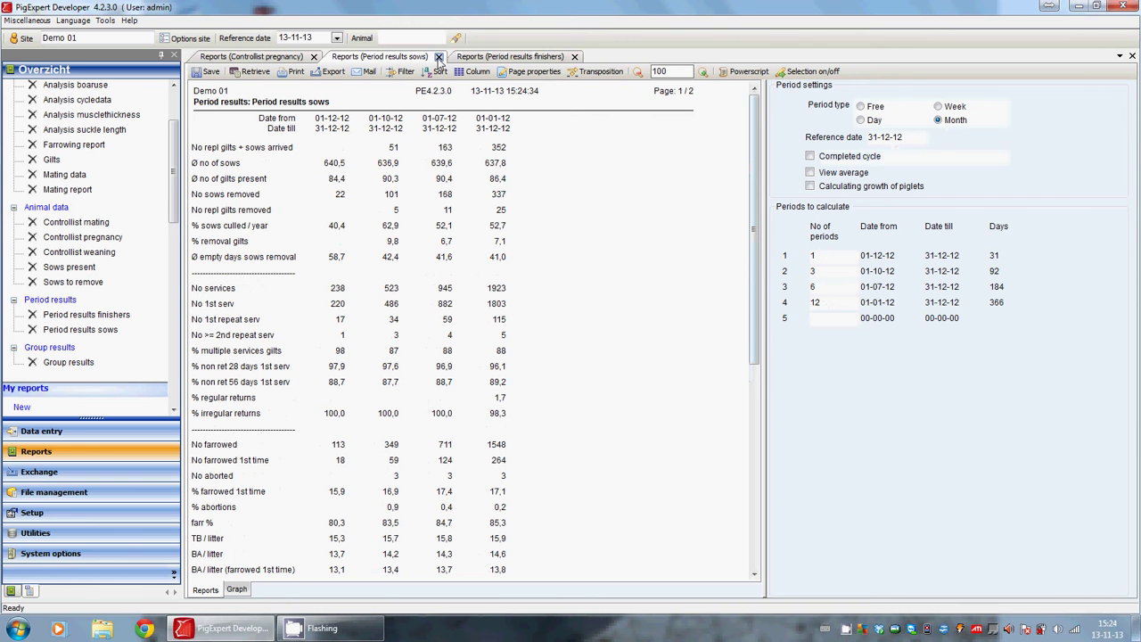
Close the Period results sows, Period results finishers and Controllist pregnancy tabs.
click(439, 57)
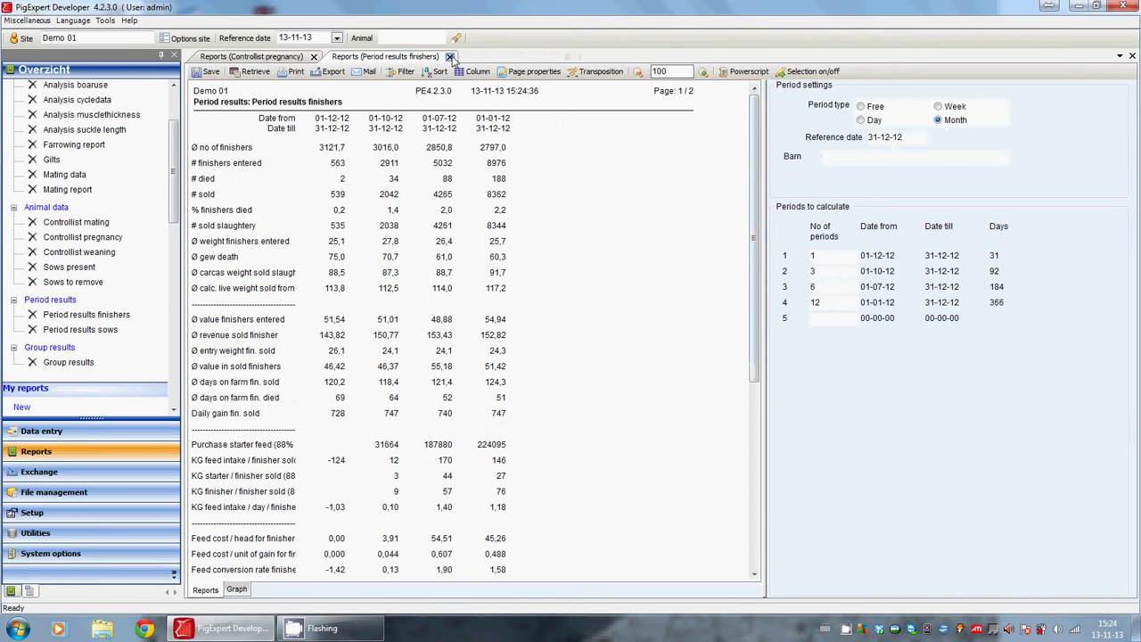
click(450, 56)
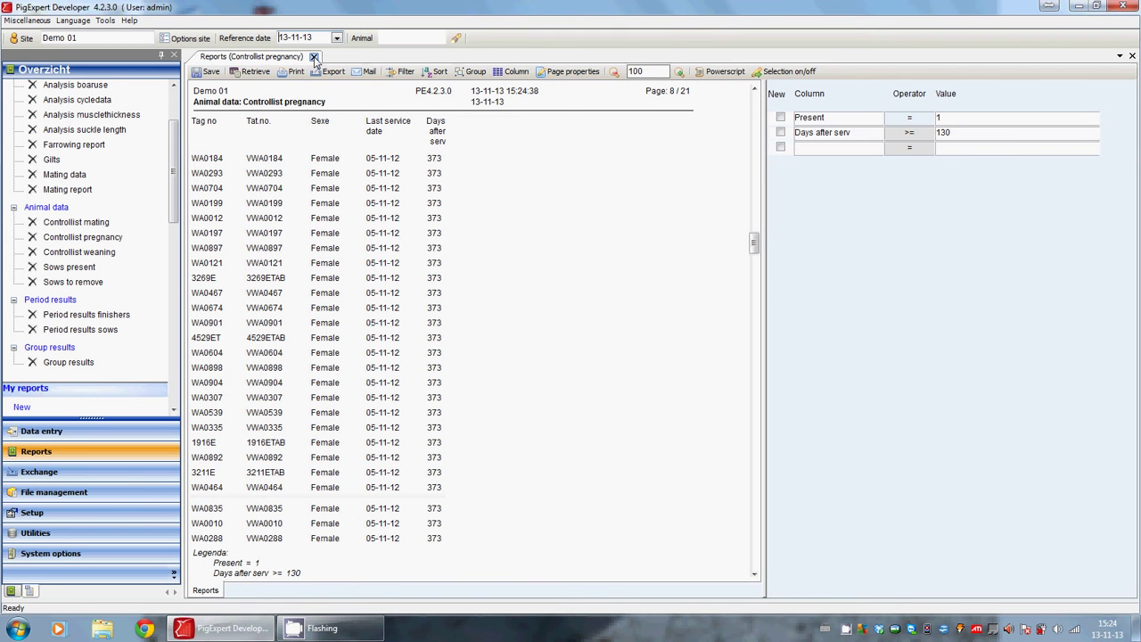
click(314, 56)
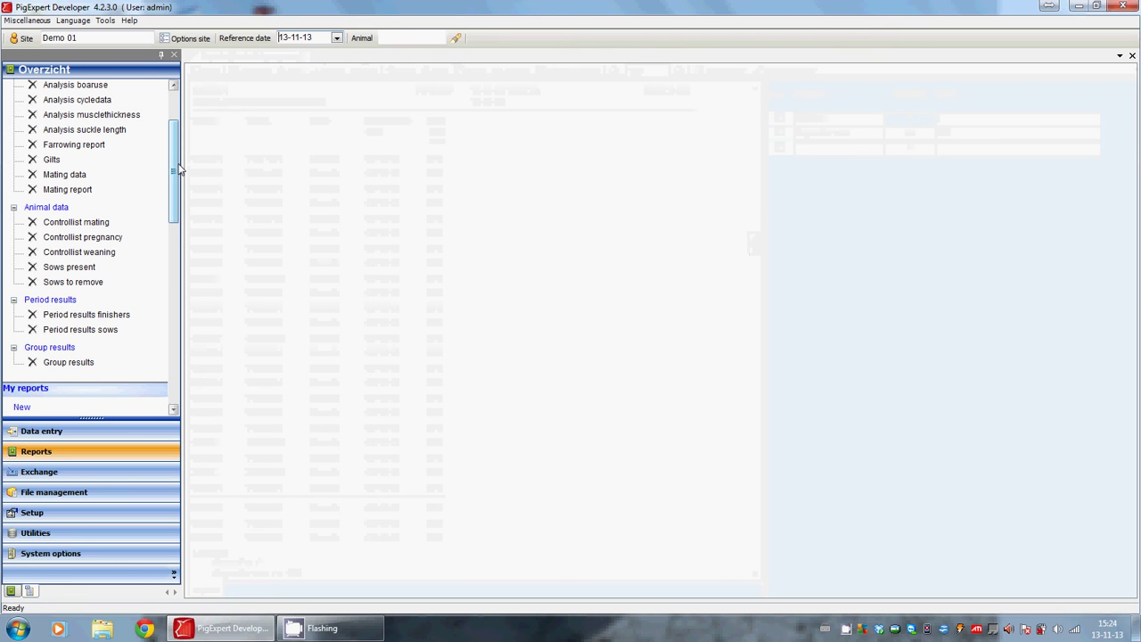
drag(173, 173, 157, 227)
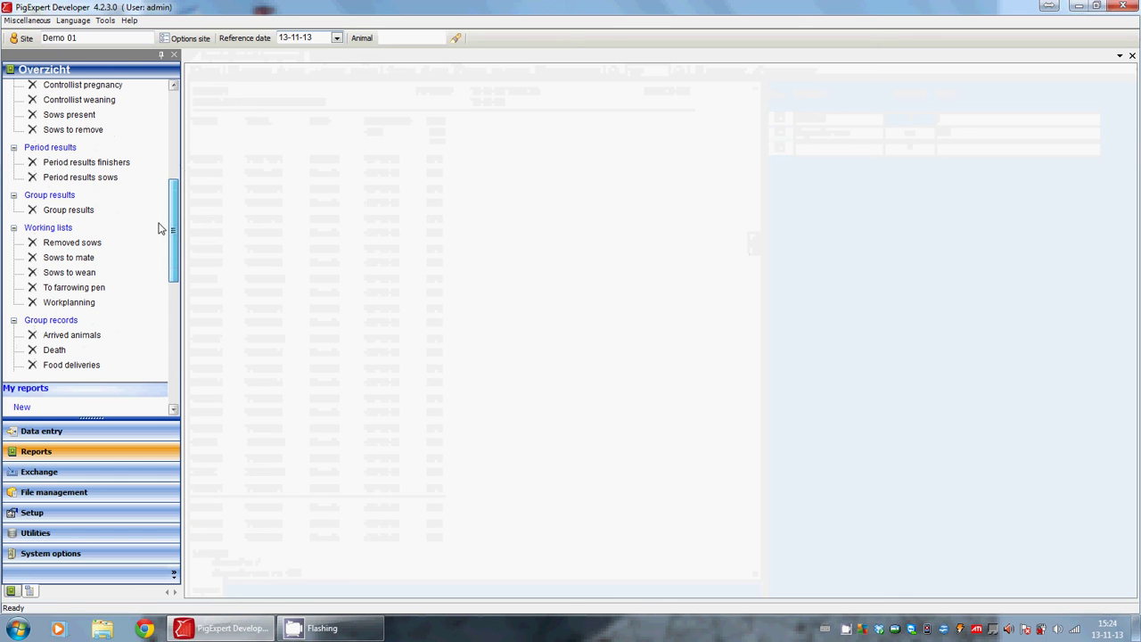
Open and retrieve the To farrowing pen list, then open Sows to mate (Status IN 30,31).
click(71, 287)
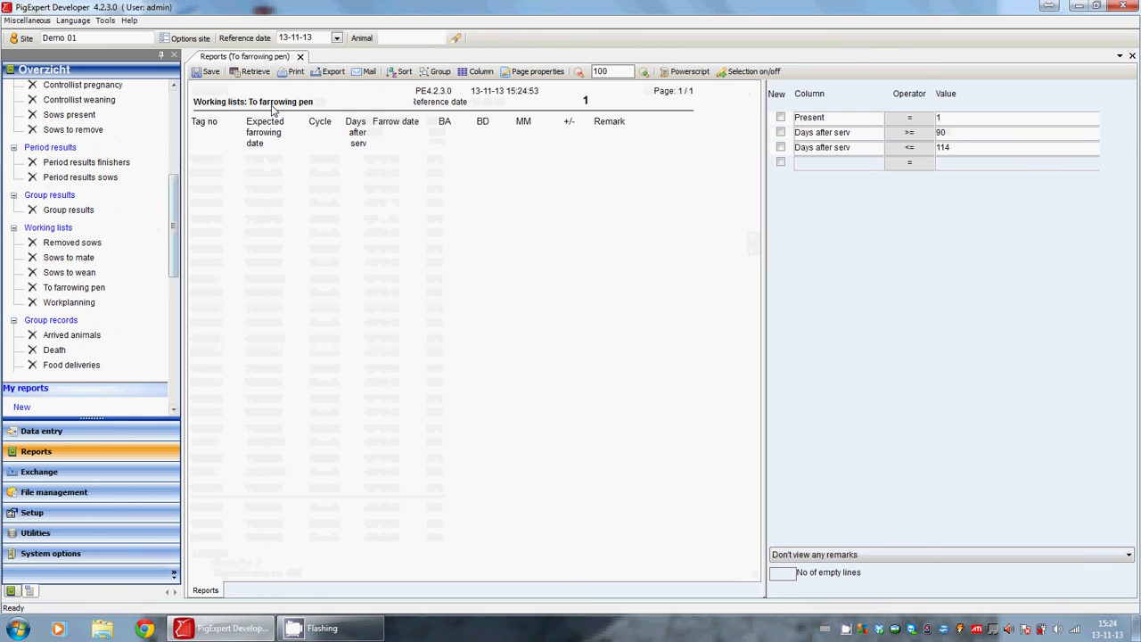
click(253, 73)
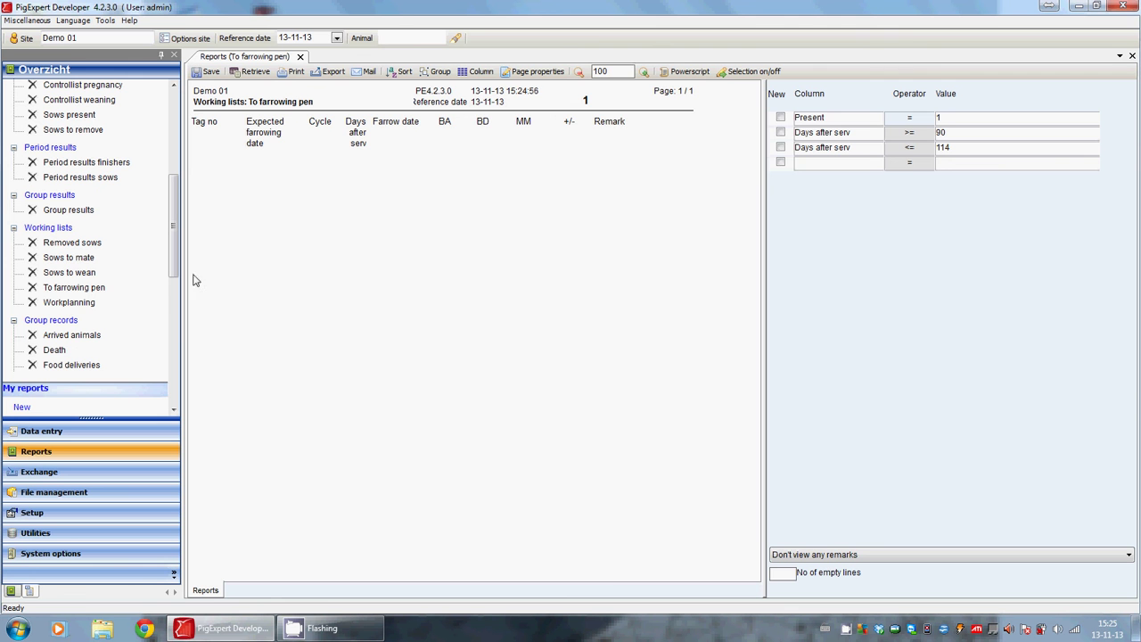
click(55, 259)
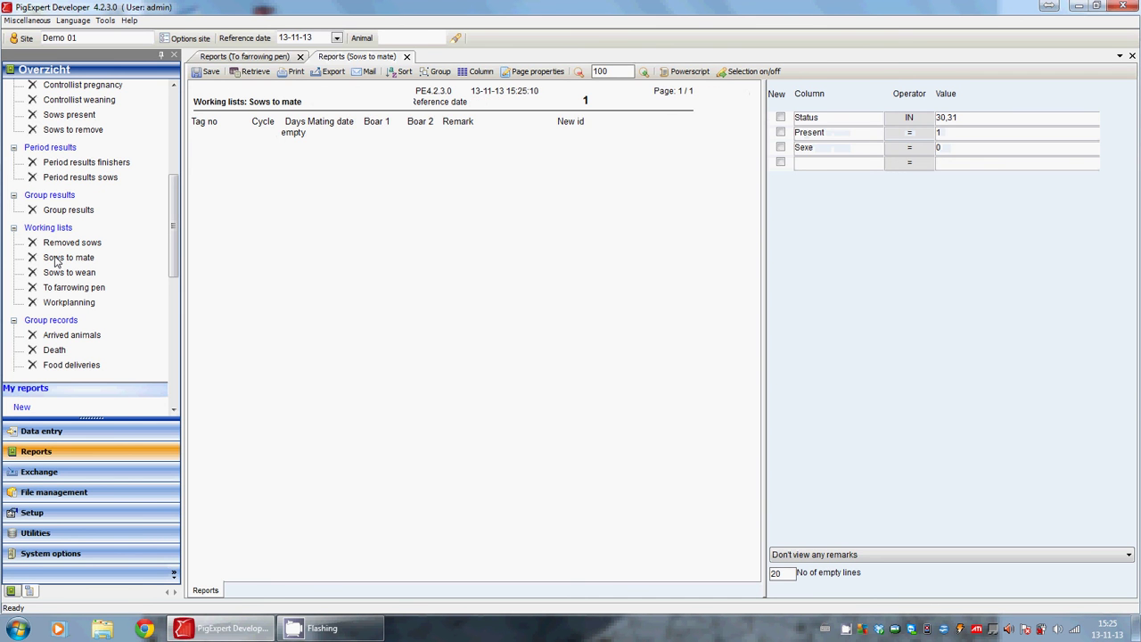
Retrieve Sows to mate and check its Status 30,31, Present 1 and Sexe 0 criteria.
click(253, 72)
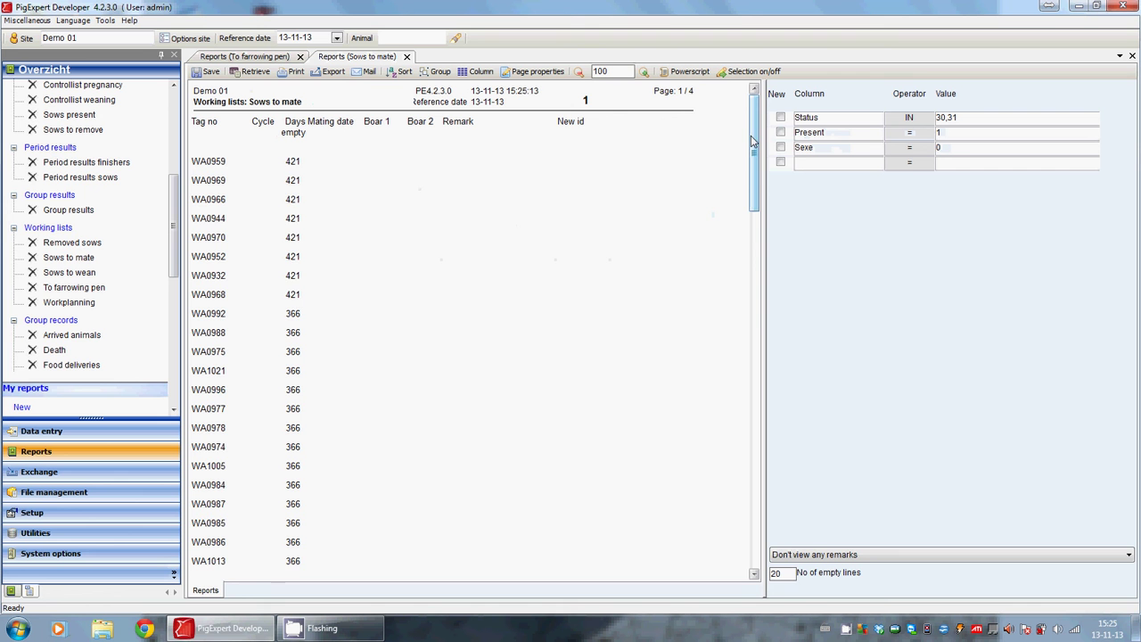
mouse_move(755, 123)
mouse_down()
mouse_move(755, 196)
mouse_move(757, 132)
mouse_up()
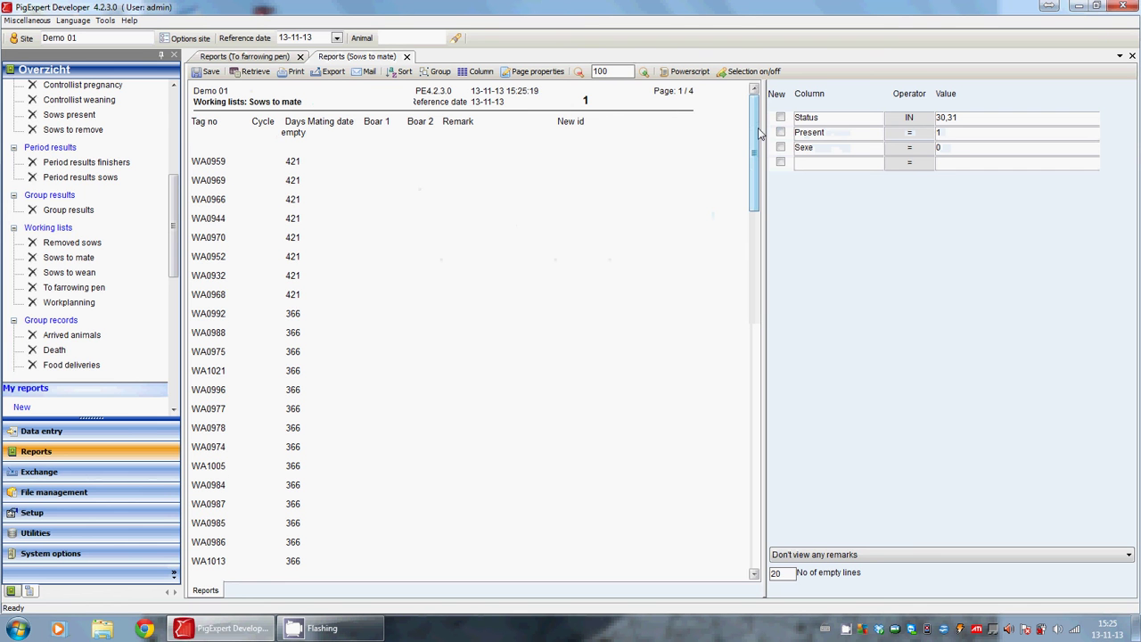
click(957, 123)
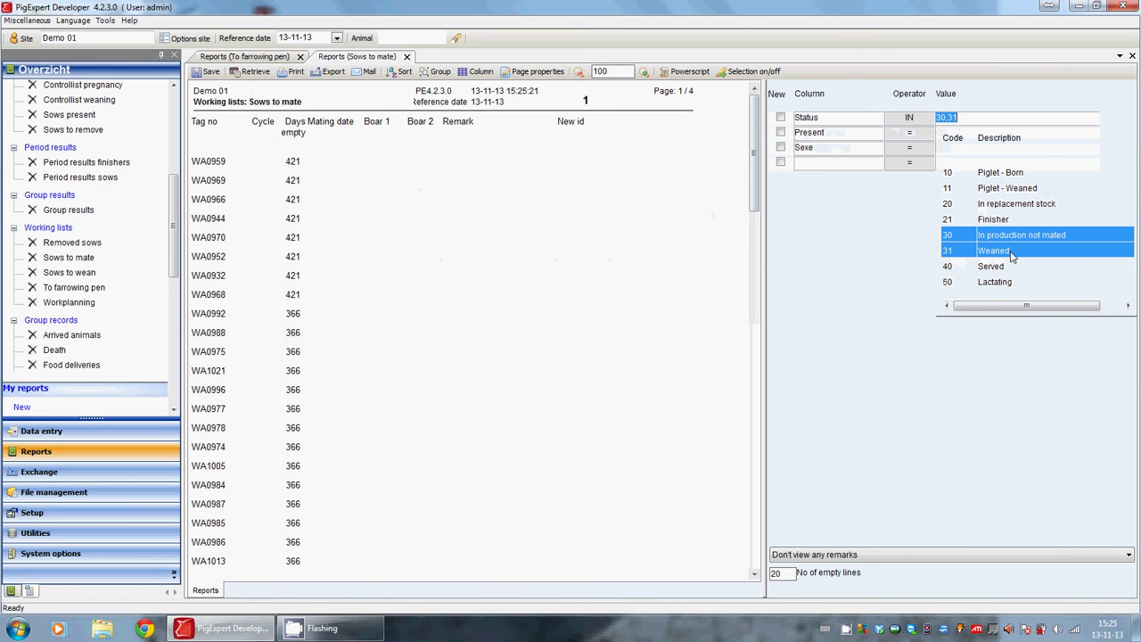
click(854, 133)
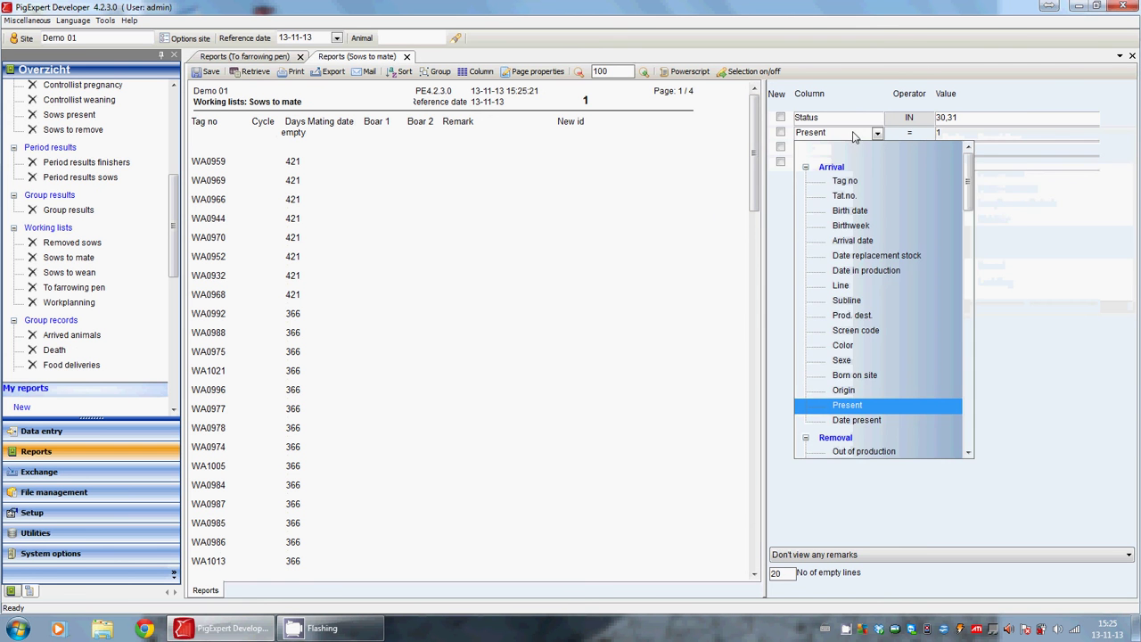
click(949, 134)
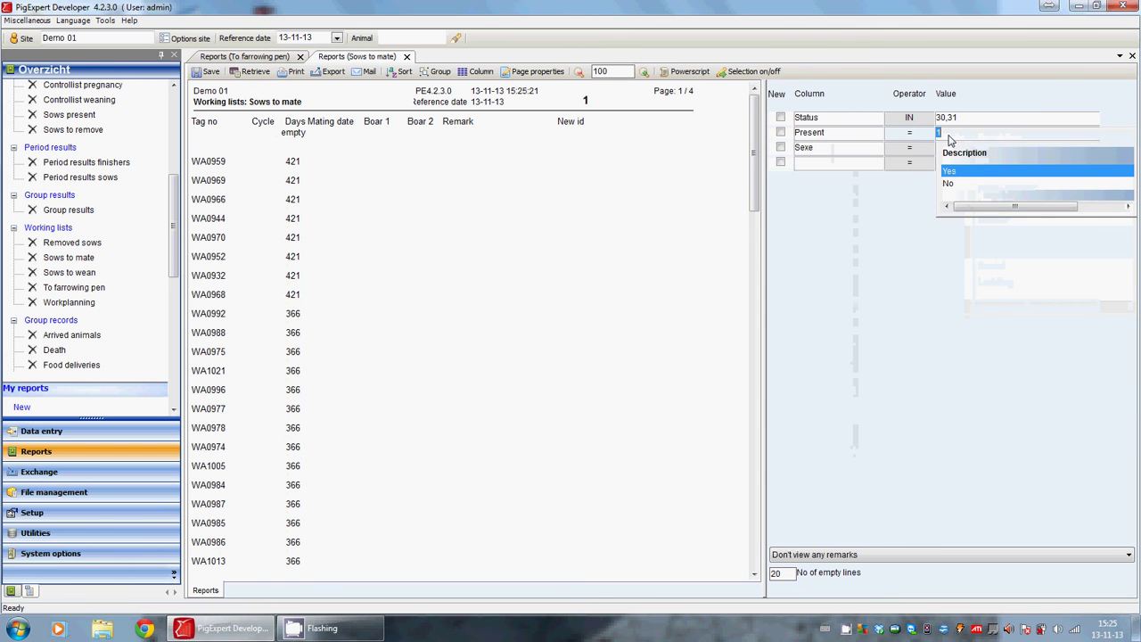
click(843, 152)
click(961, 152)
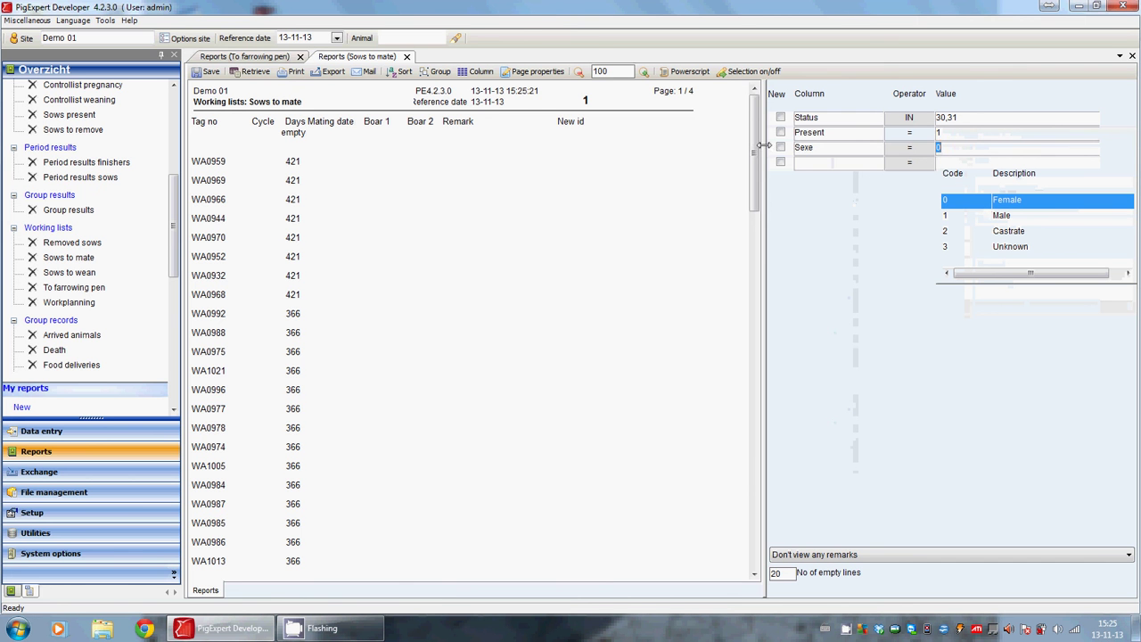
drag(756, 147, 759, 383)
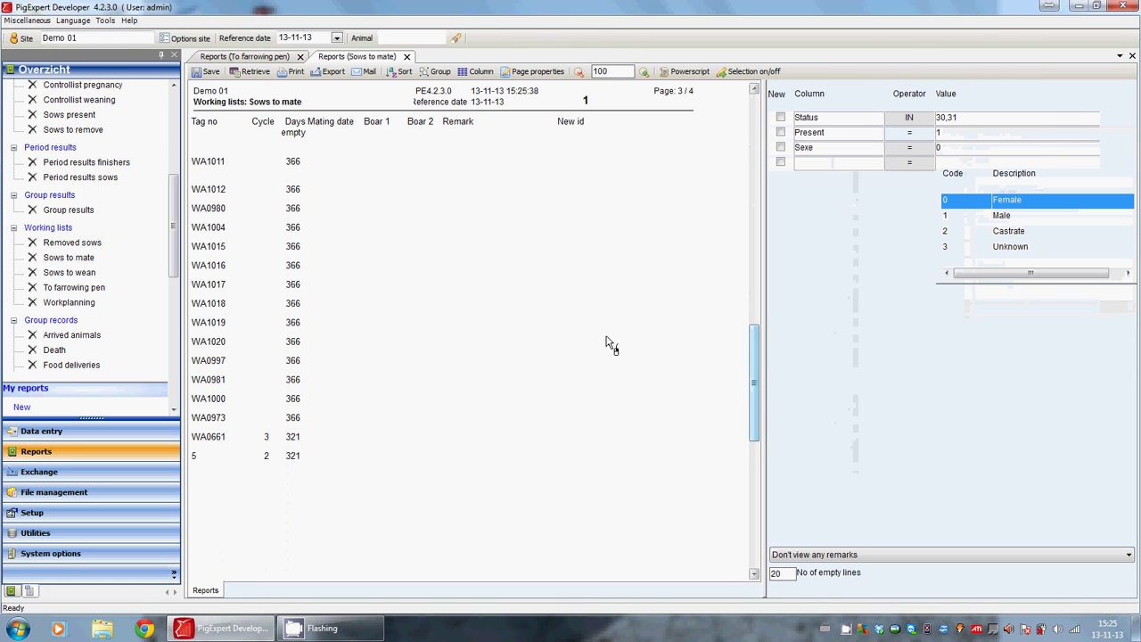
Create a new report under My reports with Animal data as the report type.
click(21, 407)
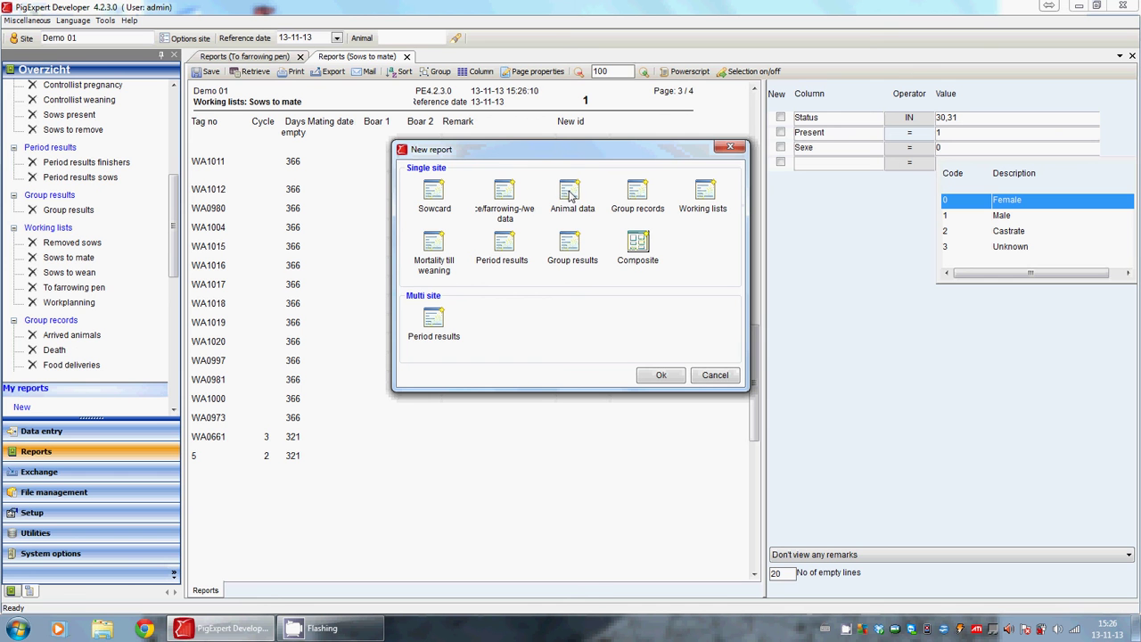
click(571, 194)
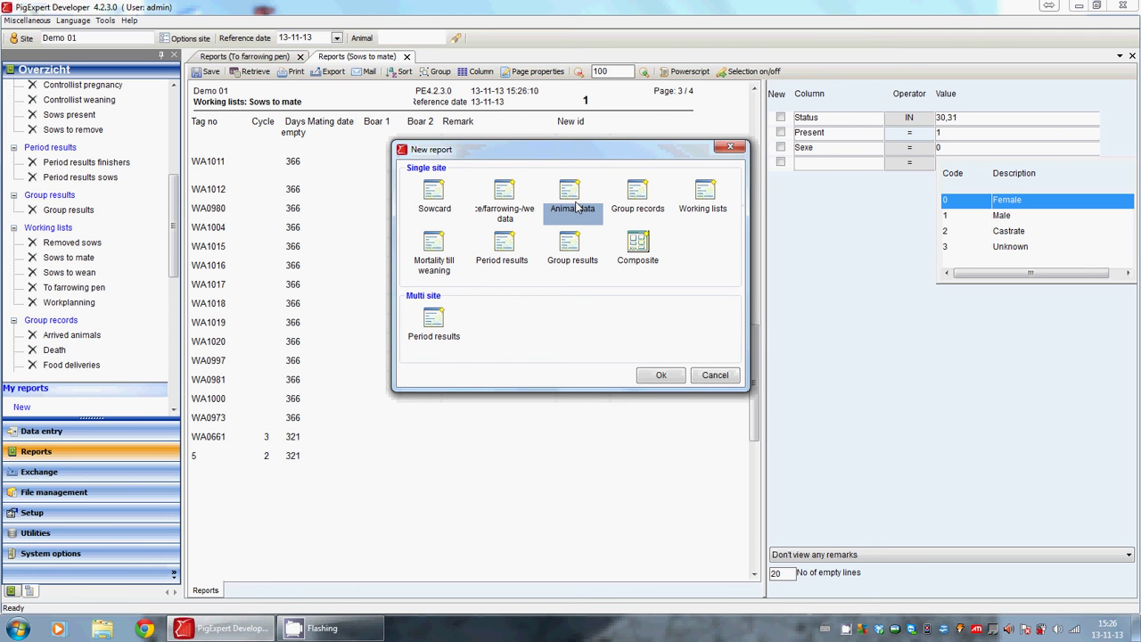
click(660, 376)
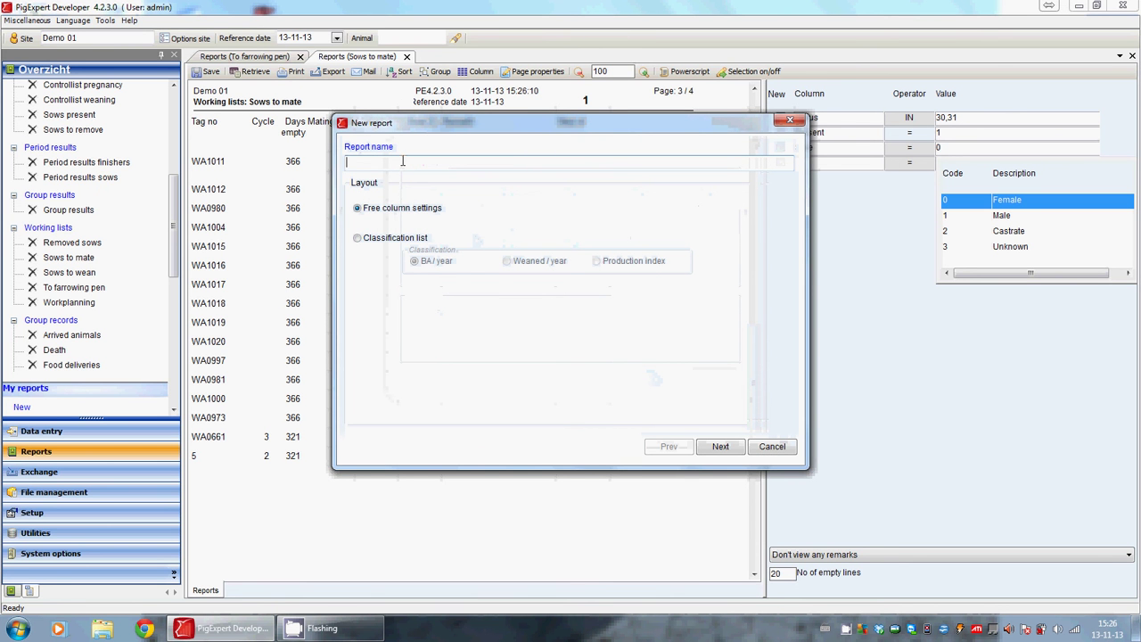
Skip past name and columns, and add the retrieval condition Present = Yes.
click(718, 447)
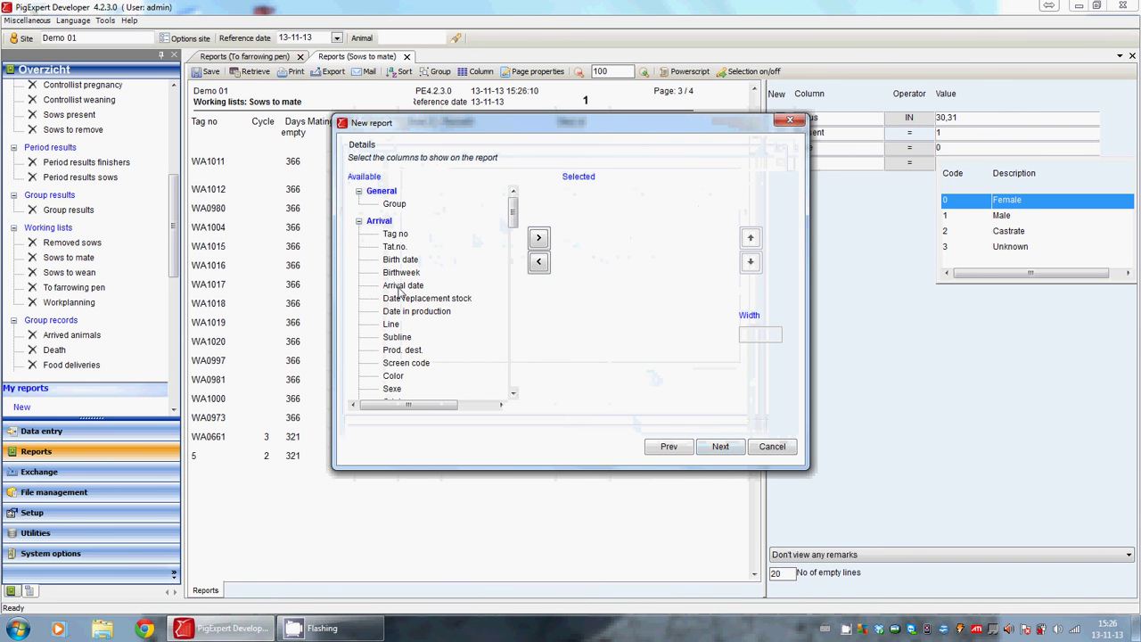
click(736, 454)
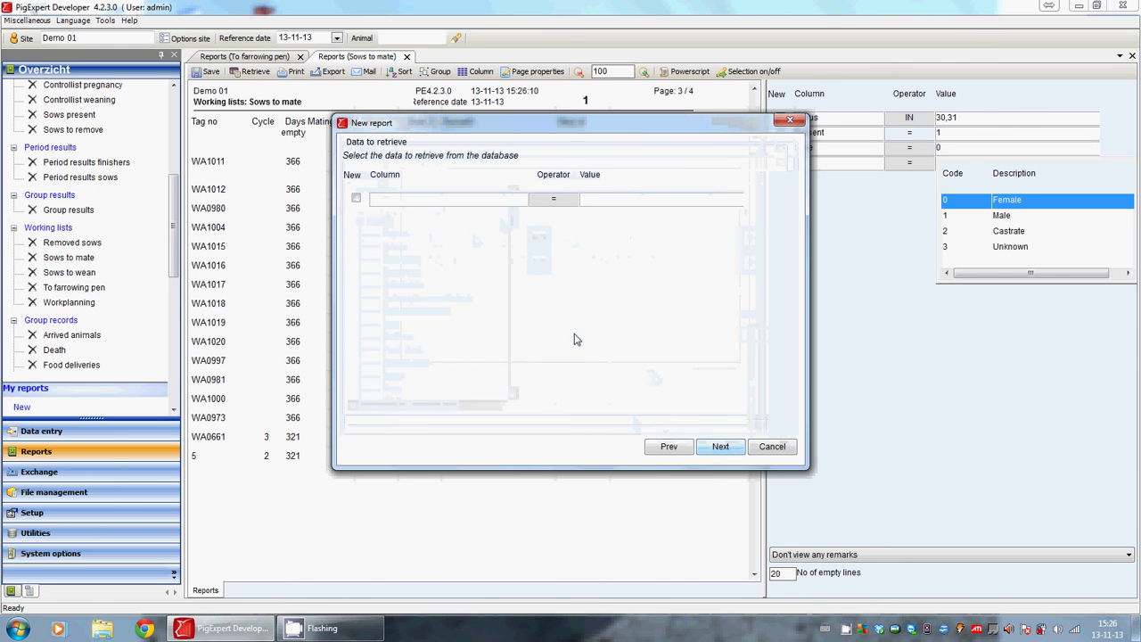
click(402, 198)
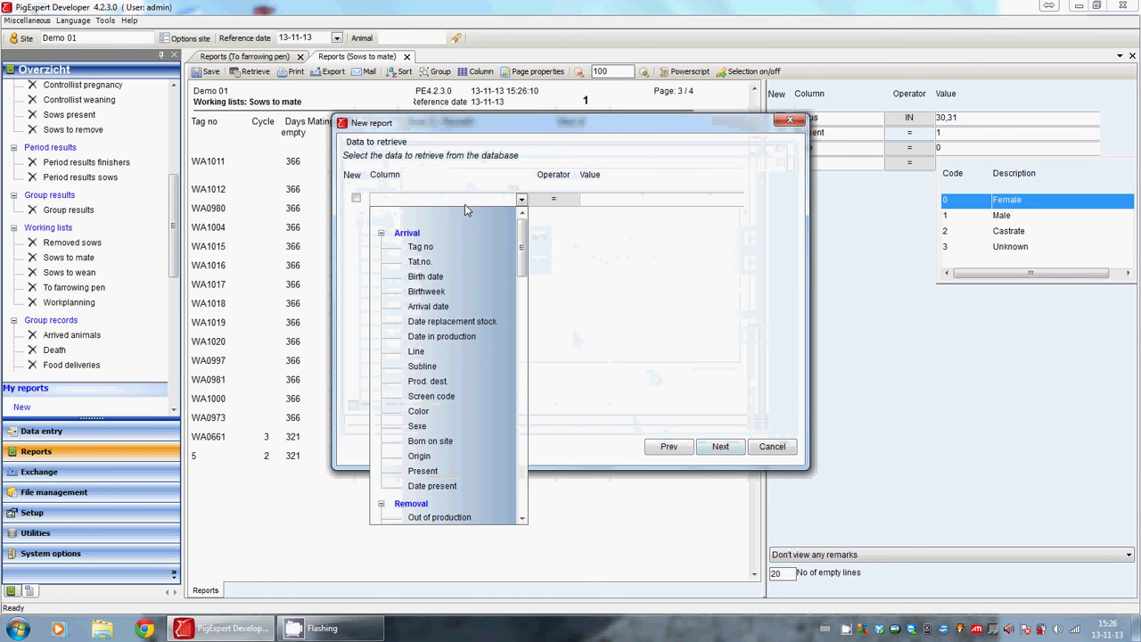
click(426, 473)
click(581, 199)
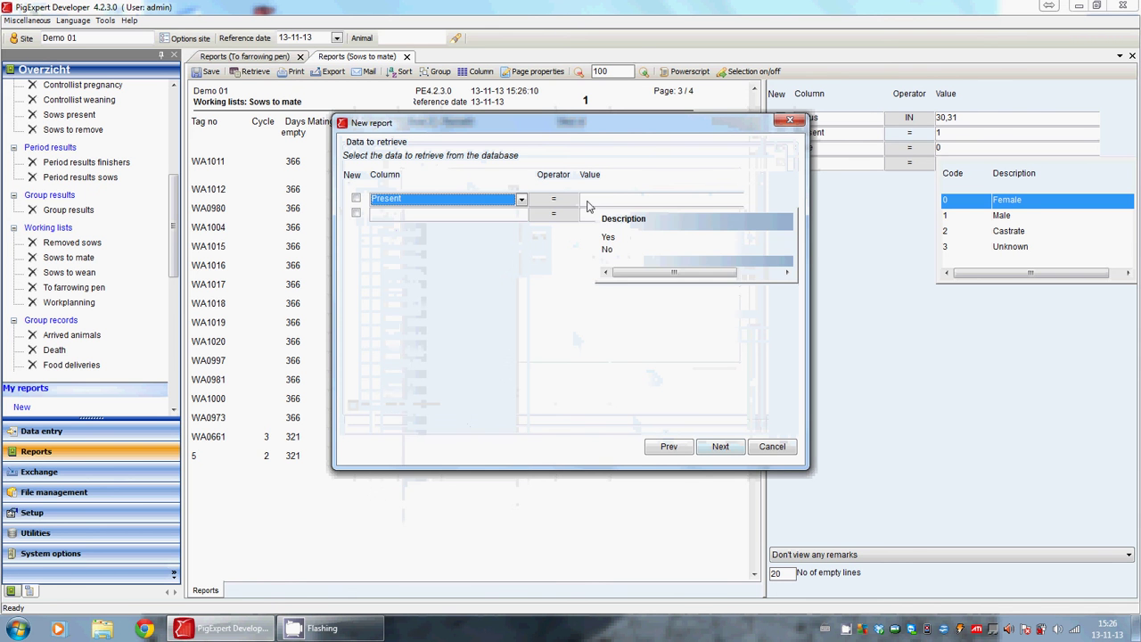
click(608, 237)
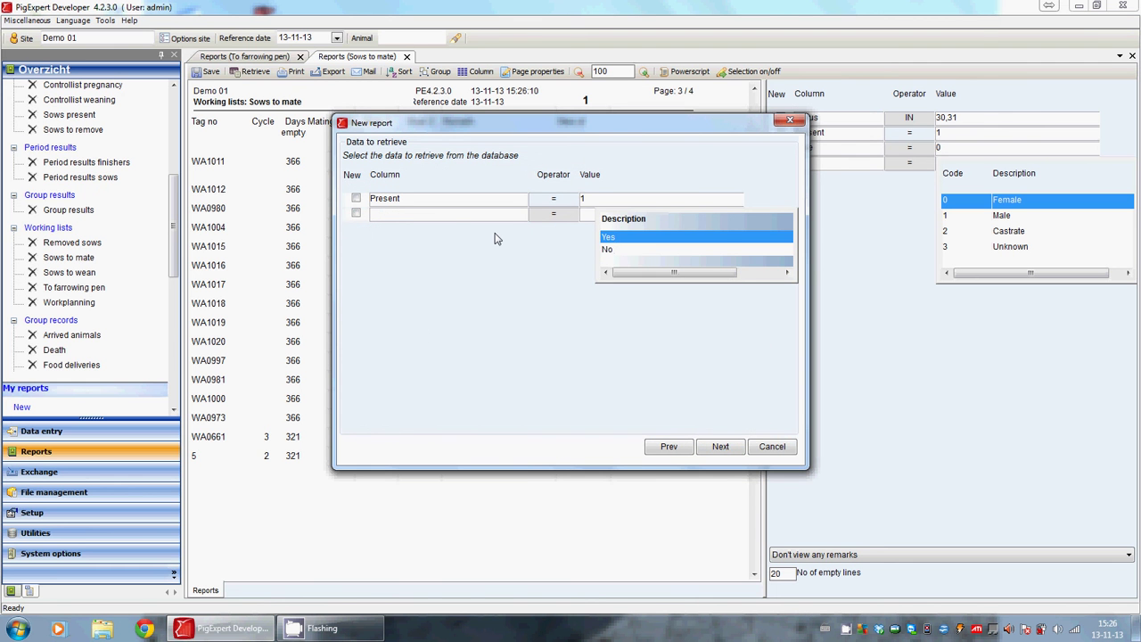
Add Expected farrowing date as a second condition with value 31-12-12.
click(455, 214)
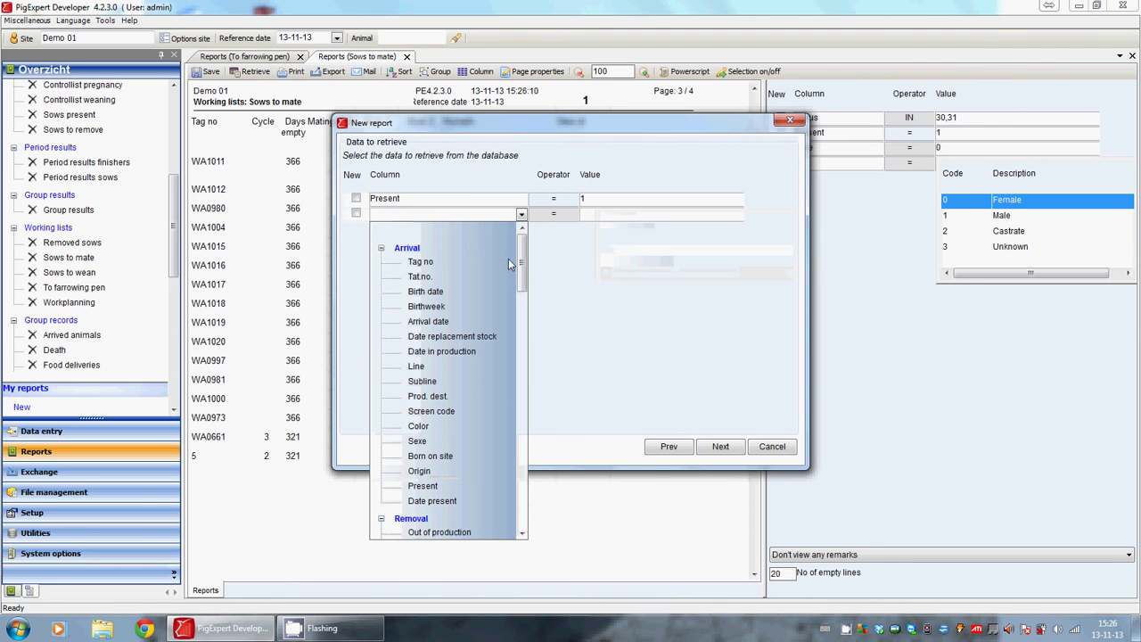
drag(523, 261, 517, 448)
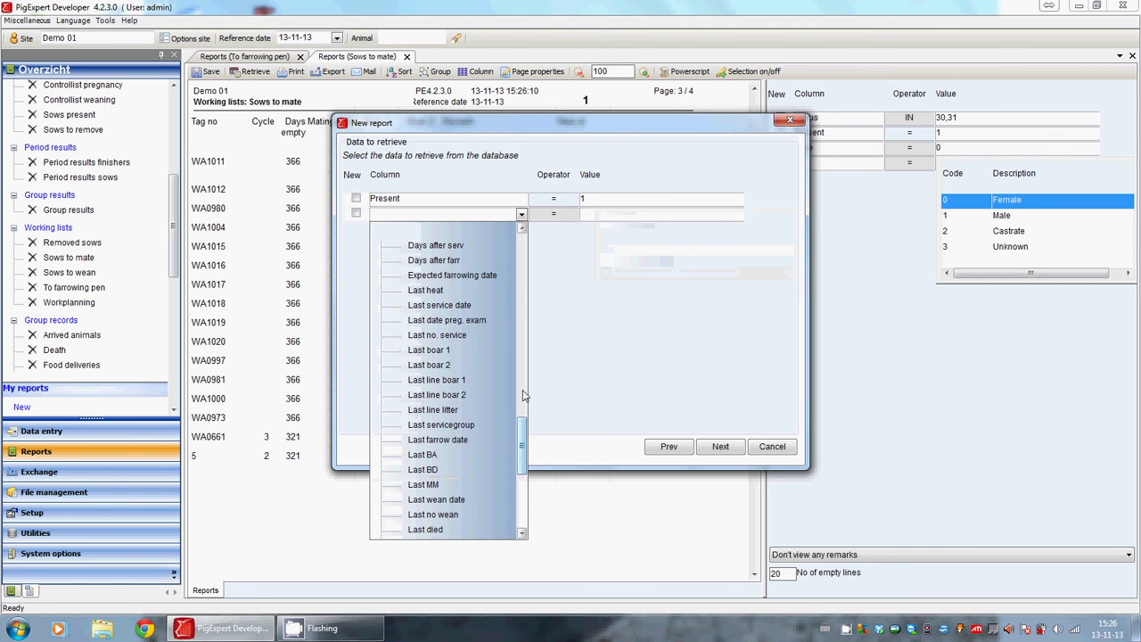
click(456, 275)
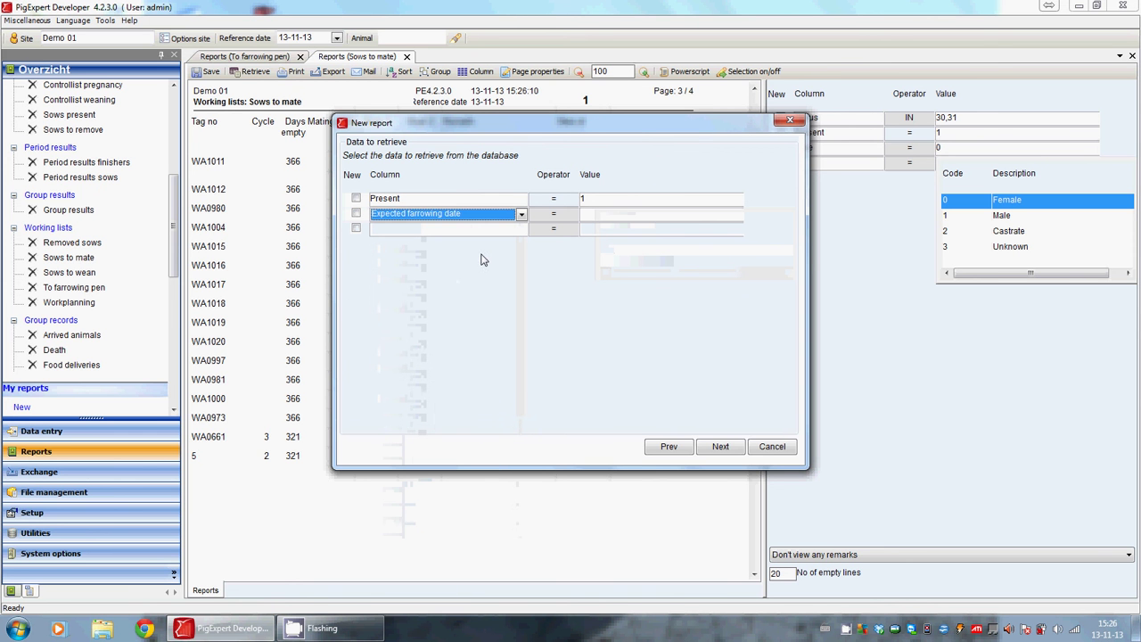
click(588, 221)
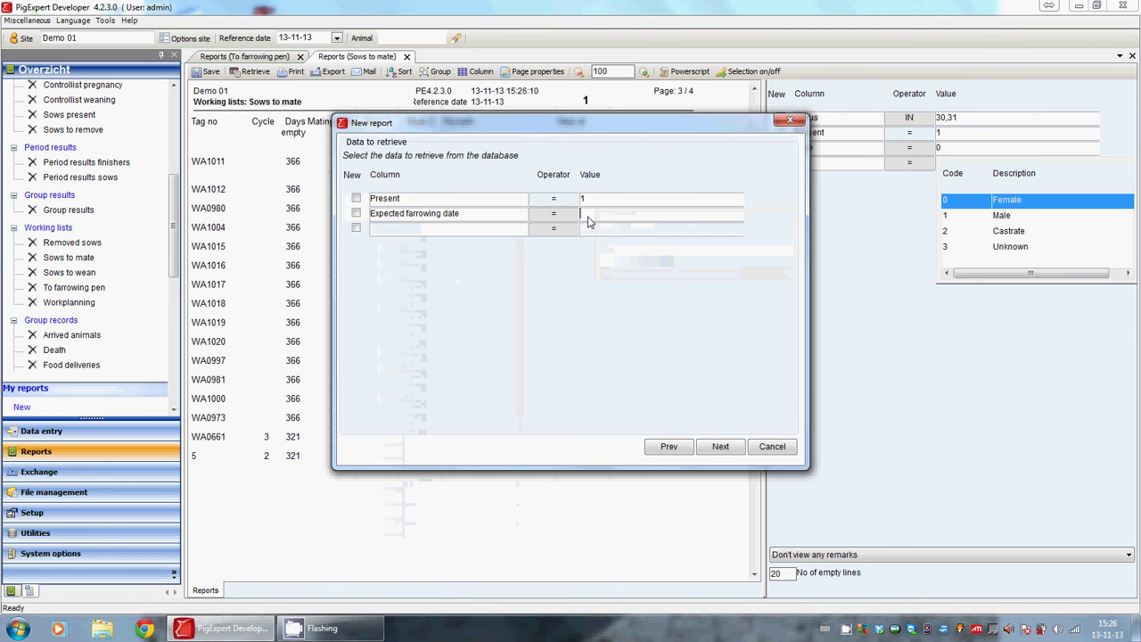
text(31-12-12)
Sort the new report by Tag no.
click(717, 452)
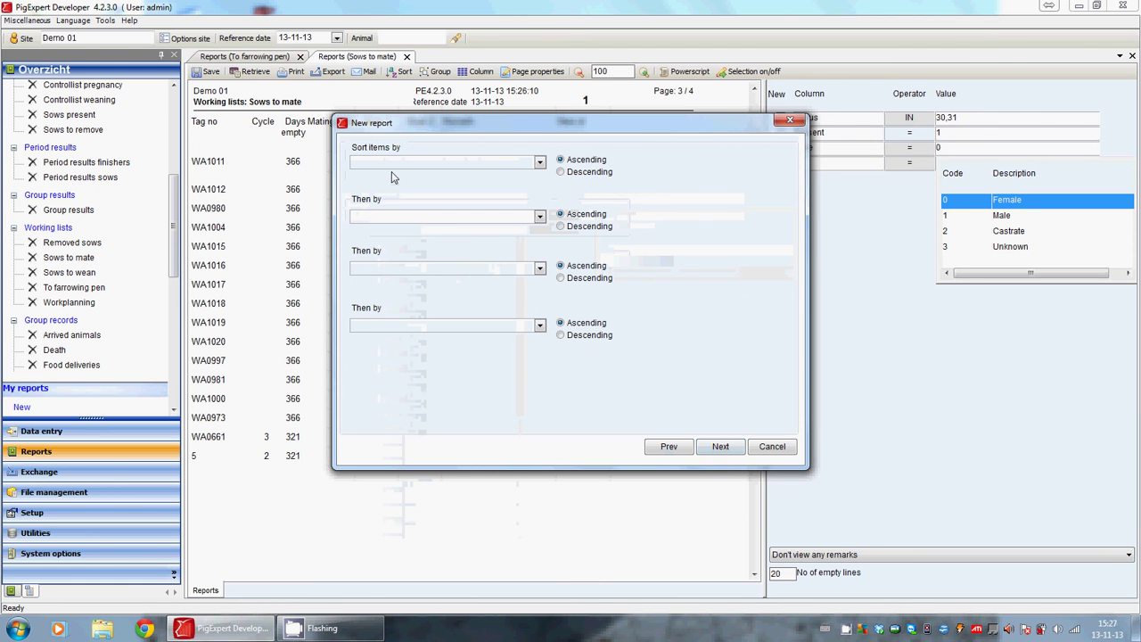
click(540, 163)
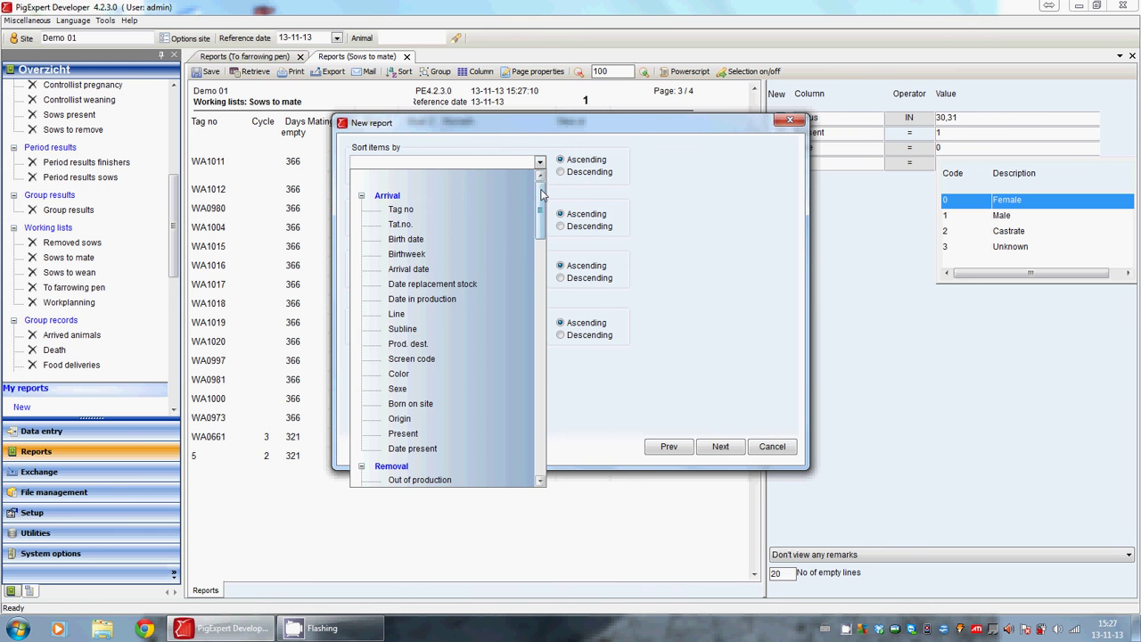
mouse_move(540, 195)
mouse_down()
mouse_move(542, 254)
mouse_move(540, 191)
mouse_up()
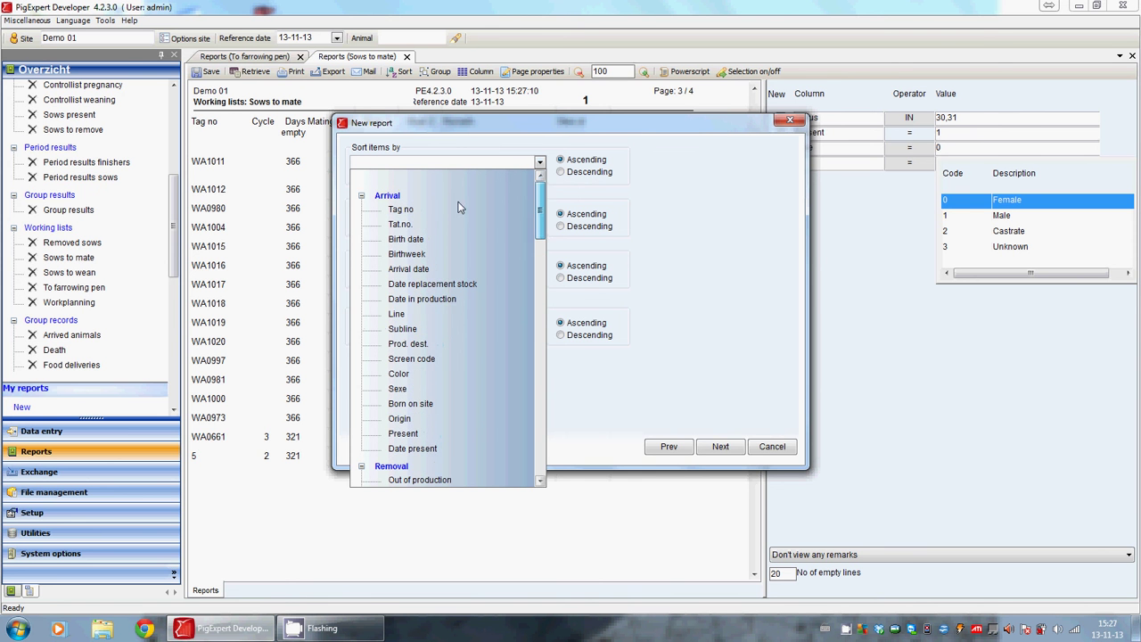
click(401, 209)
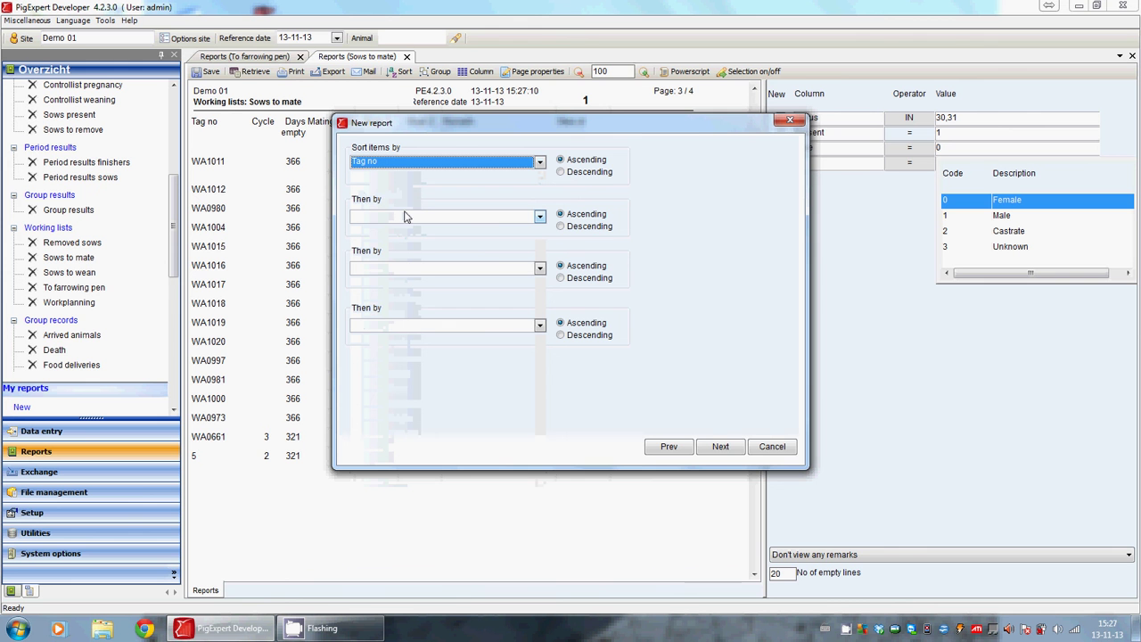
Leave Group items by empty and continue to the page layout settings.
click(722, 447)
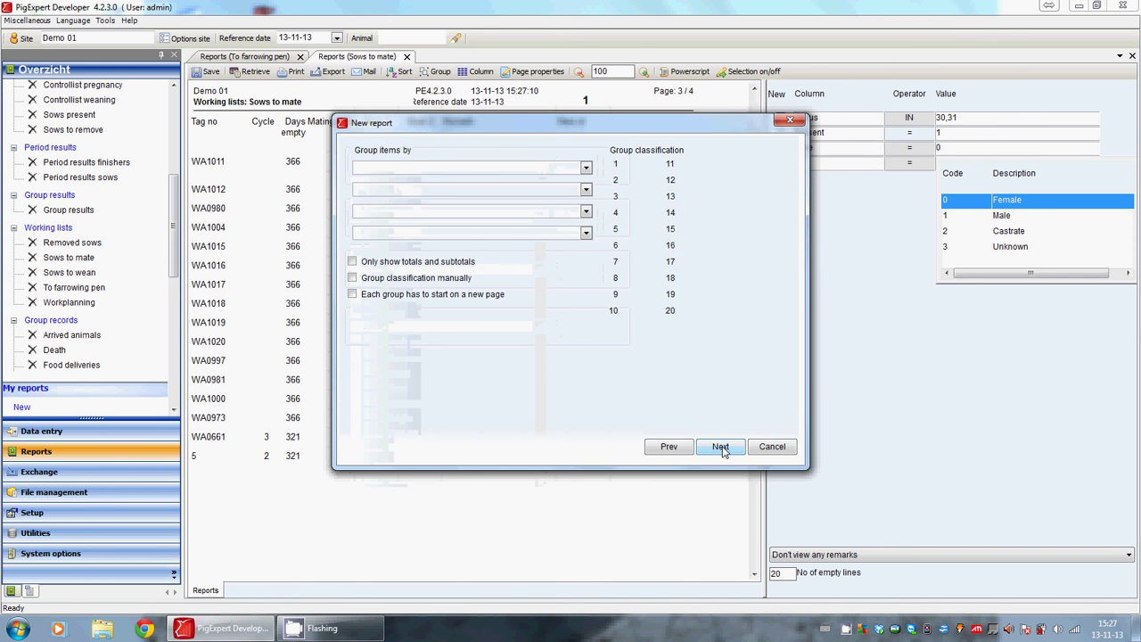
click(586, 168)
click(587, 167)
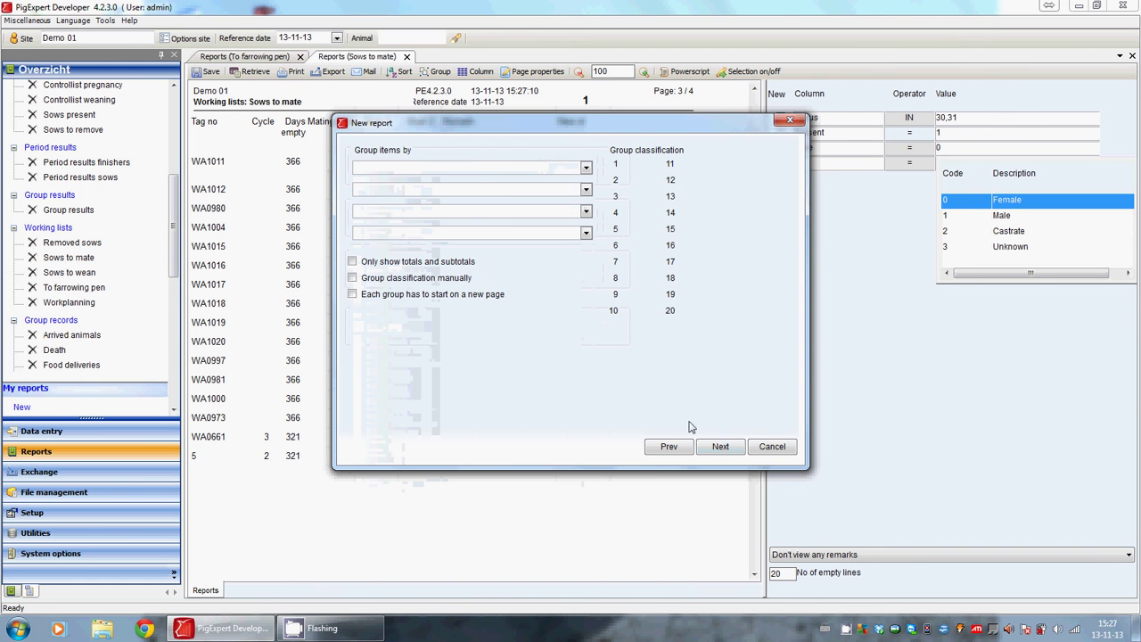
click(713, 447)
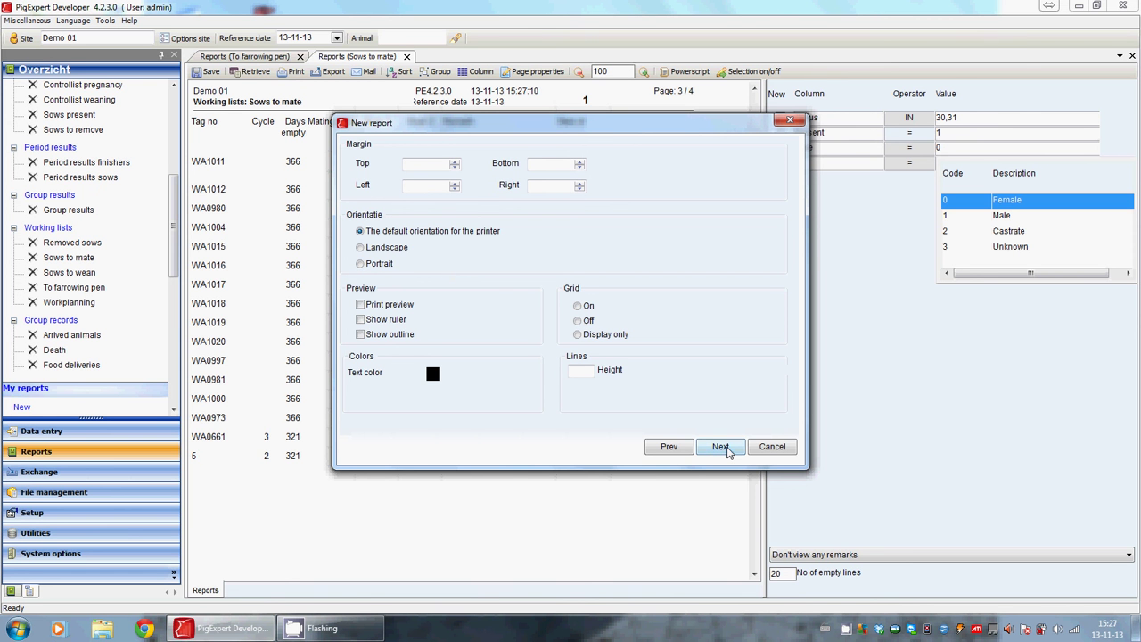
Keep the default layout, turn off Available to all sites, grant Demo 01 access, and finish the report.
click(721, 446)
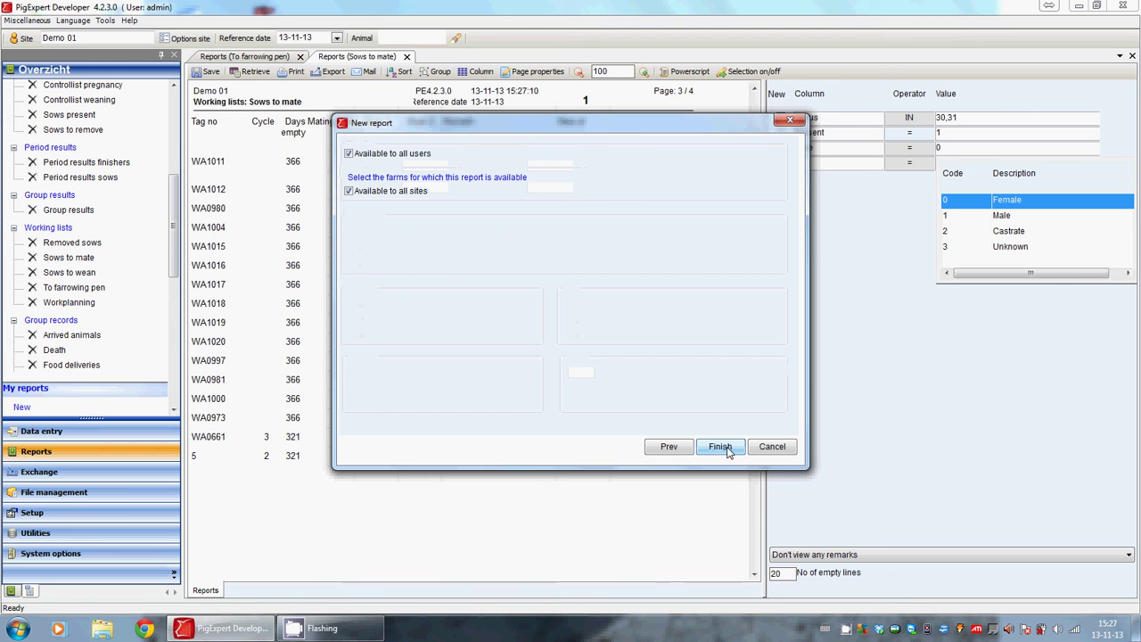
click(349, 192)
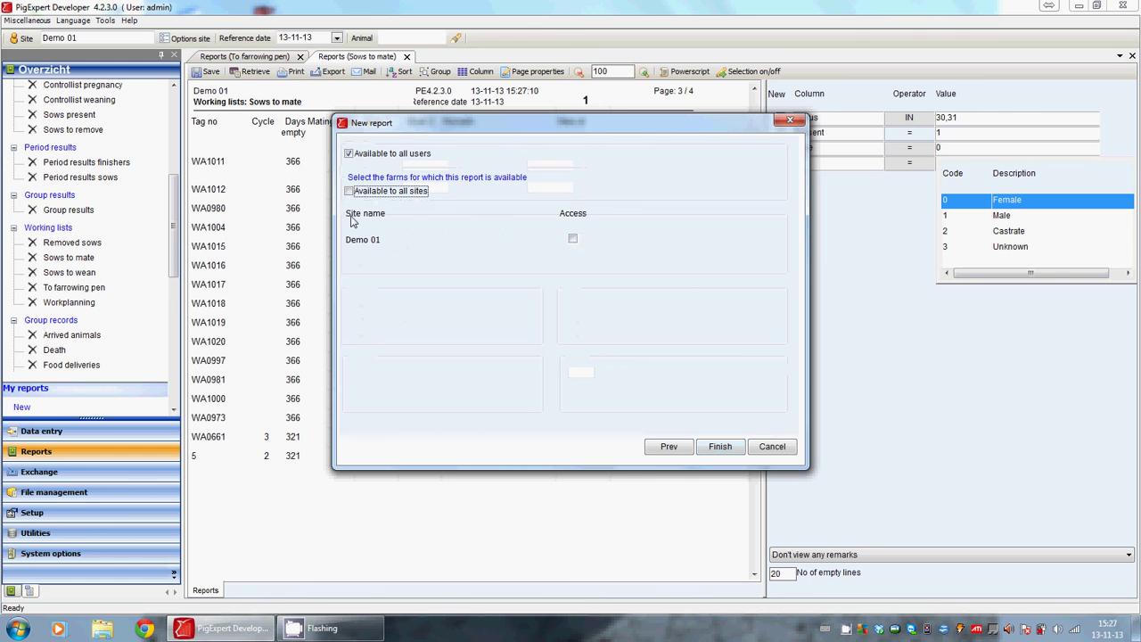
click(573, 241)
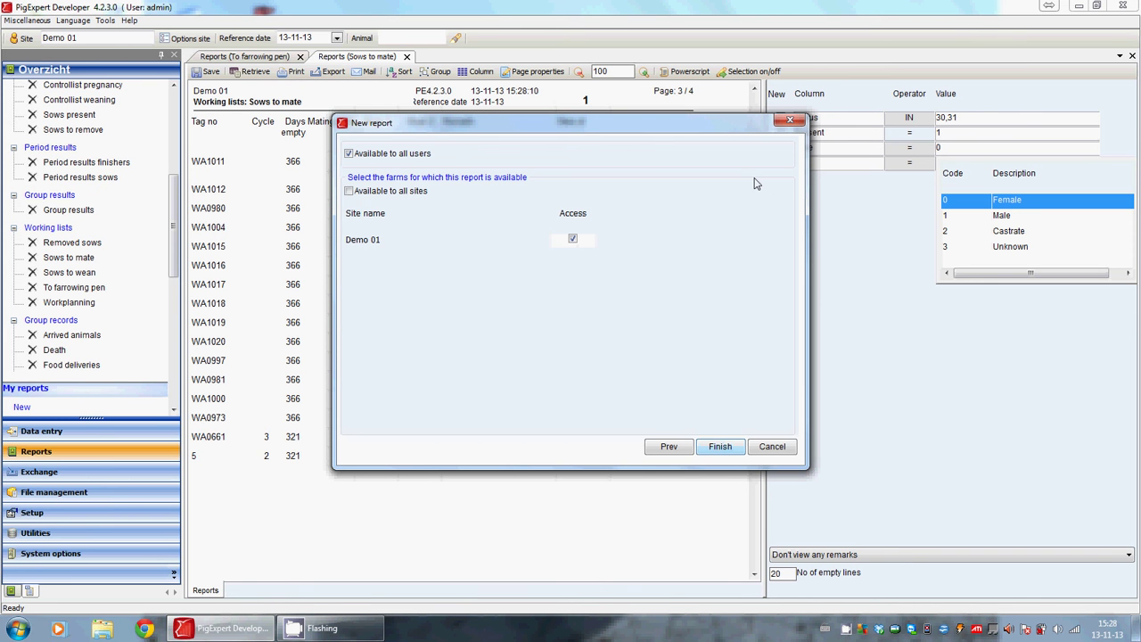
click(788, 120)
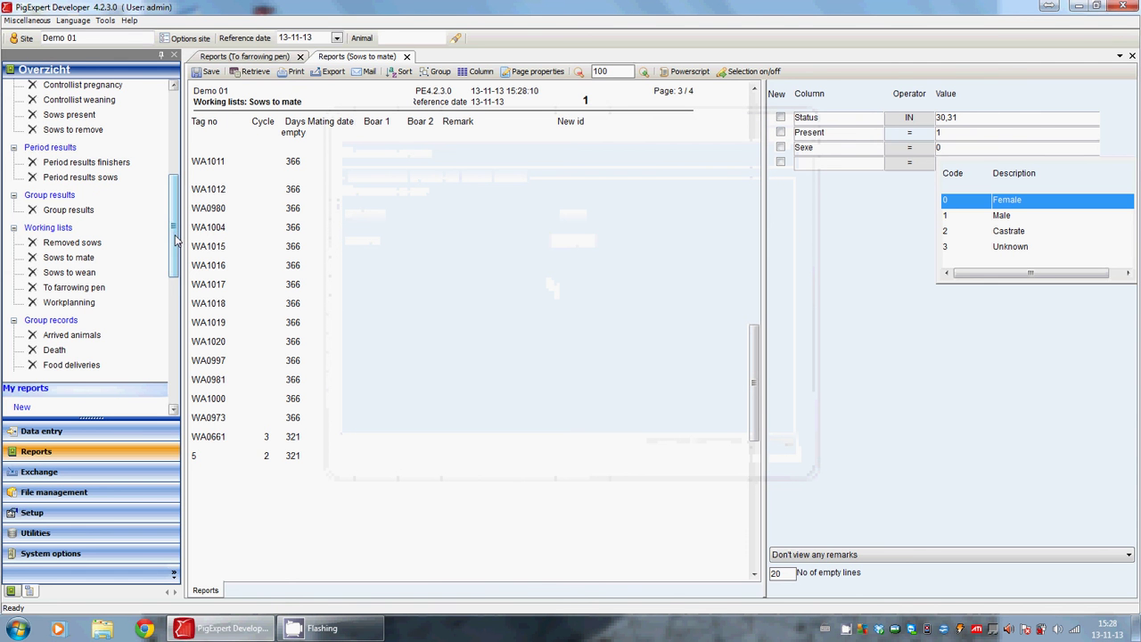
Retrieve the Arrived animals group records for 01-11-11 to 31-03-12, showing 10 entries totalling 3100 animals.
drag(176, 242, 174, 269)
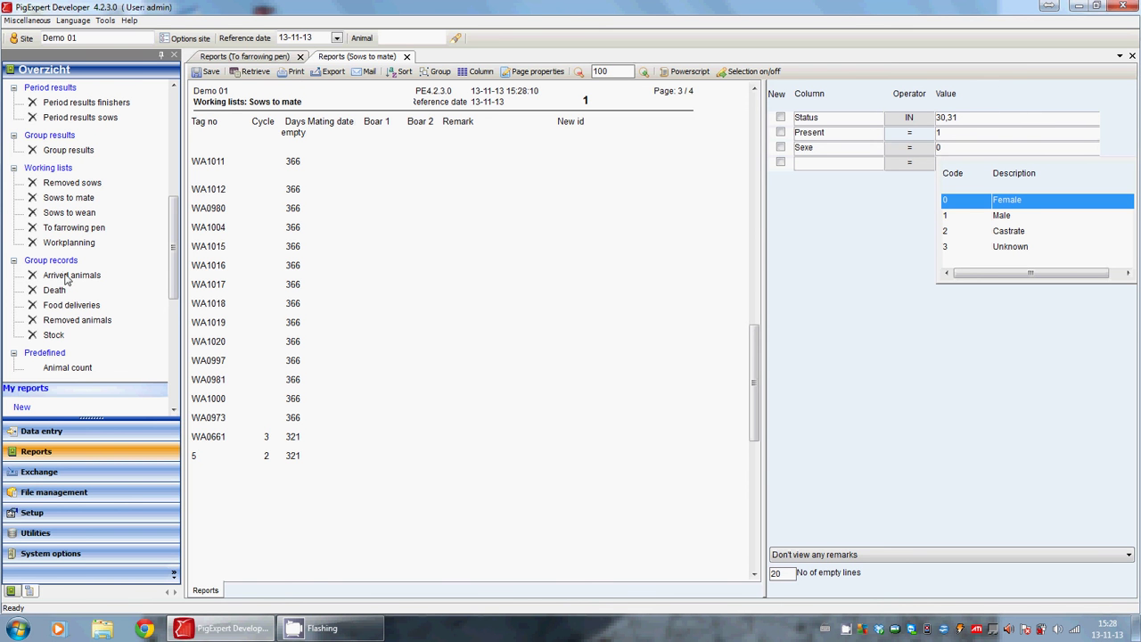
click(79, 279)
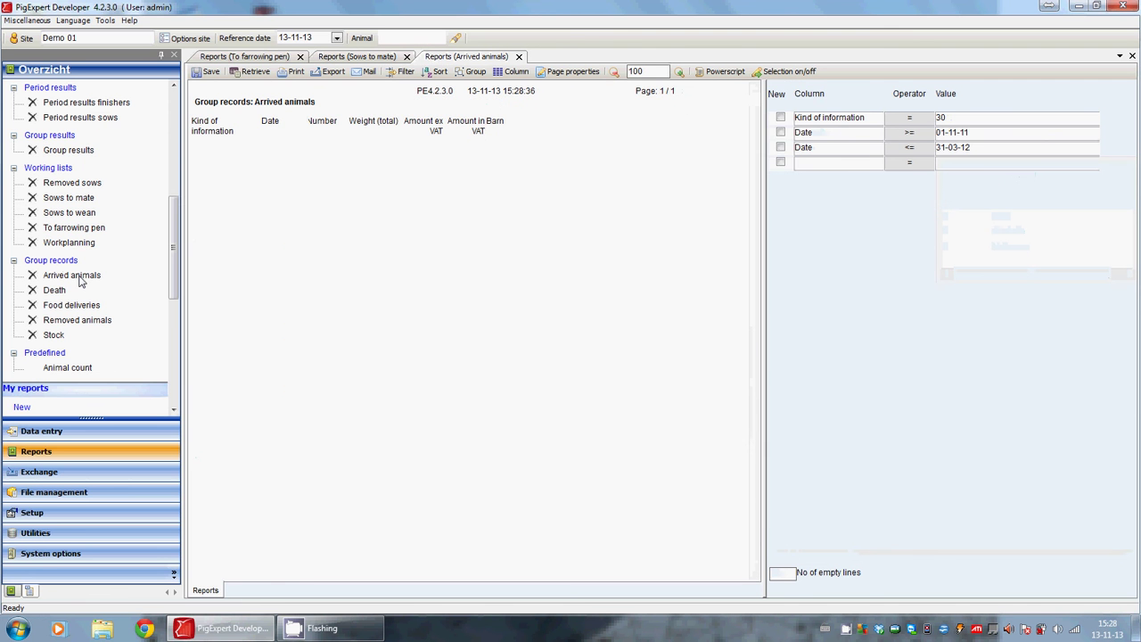
click(255, 72)
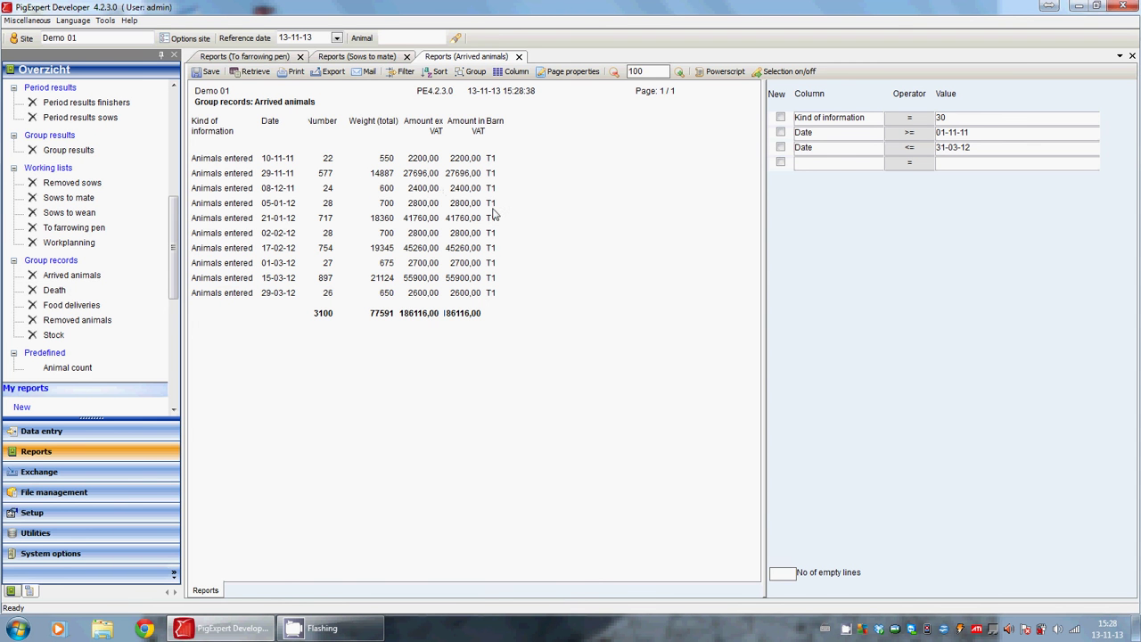
click(950, 118)
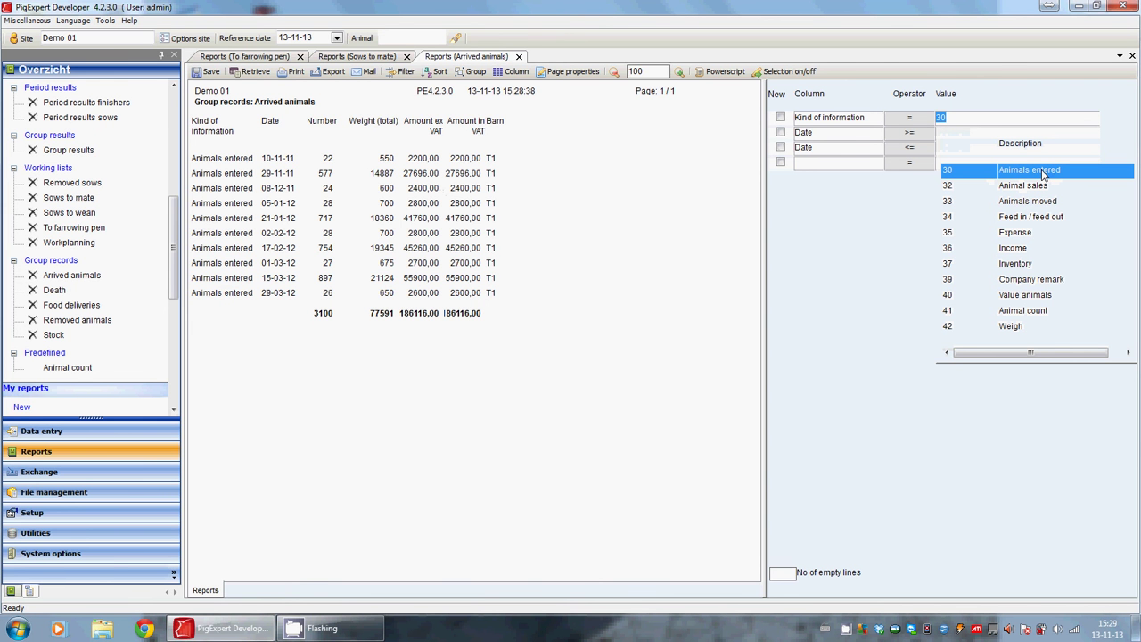
click(833, 135)
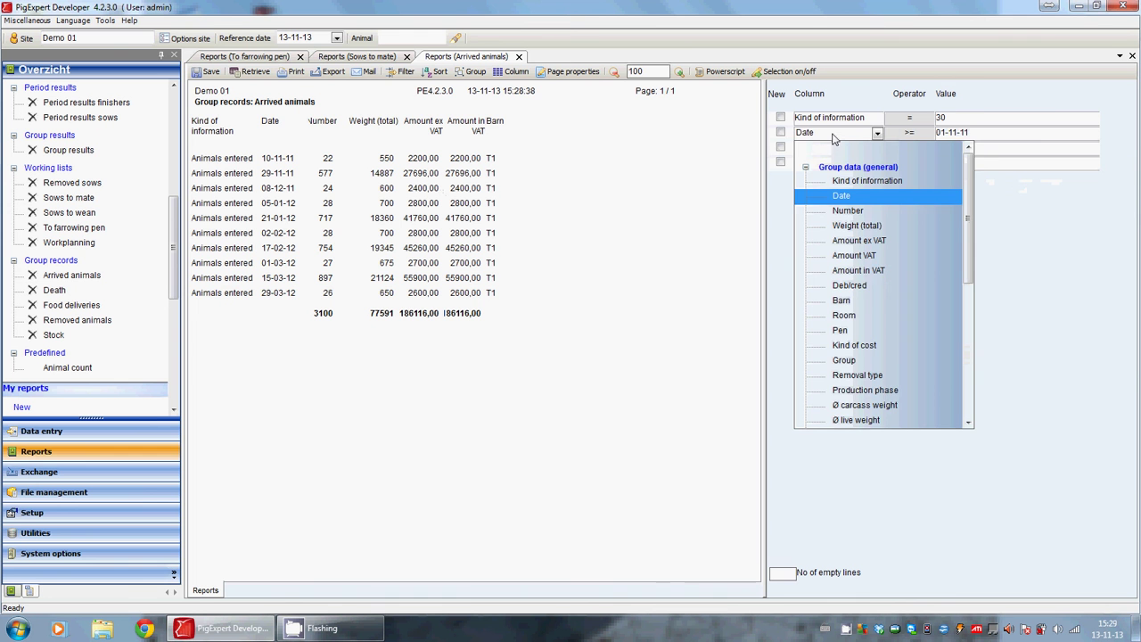
click(976, 135)
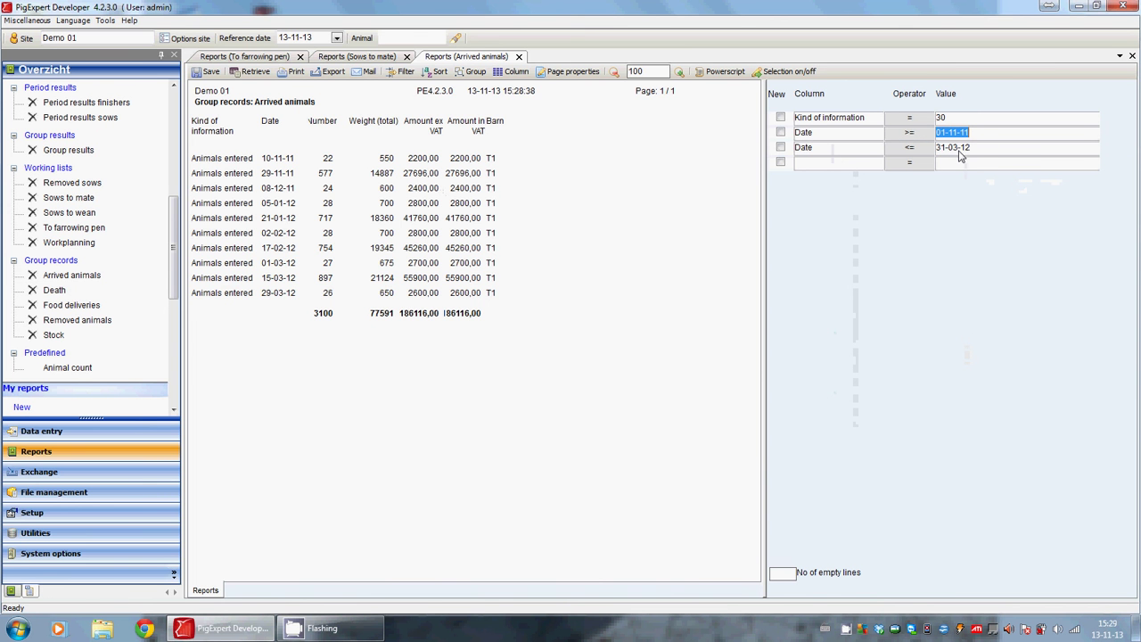
click(953, 151)
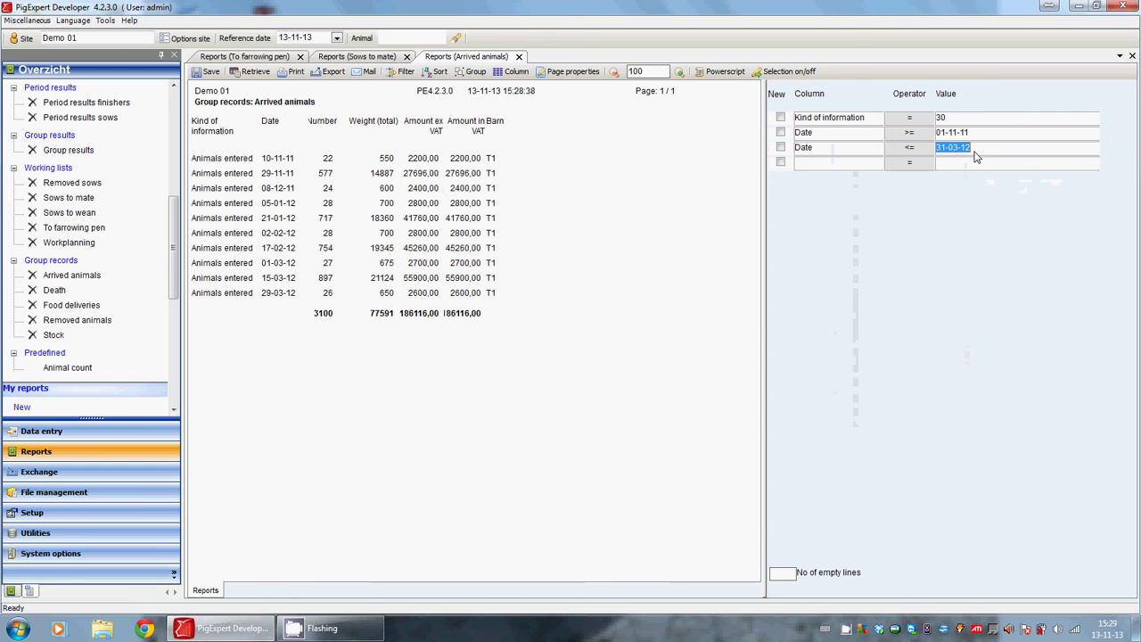